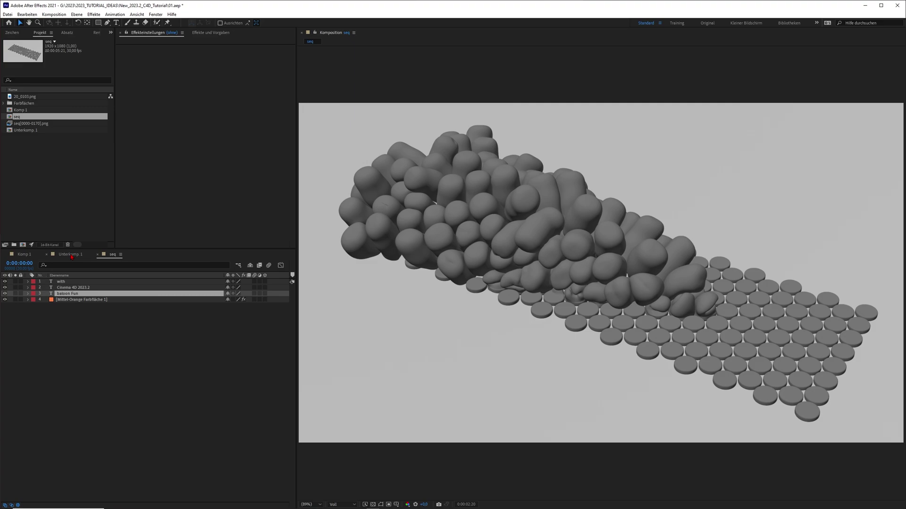
Step: Open the composition Komp 1 and examine the pink balloon render at 100% magnification
{"action": "scroll", "coordinate": [600, 337], "scroll_direction": "down", "scroll_amount": 1}
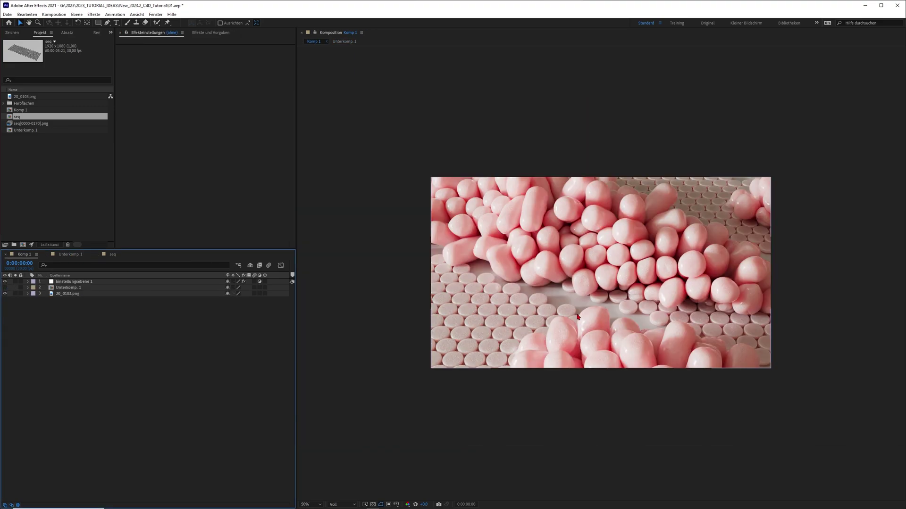
{"action": "key", "text": "period"}
{"action": "key", "text": "period"}
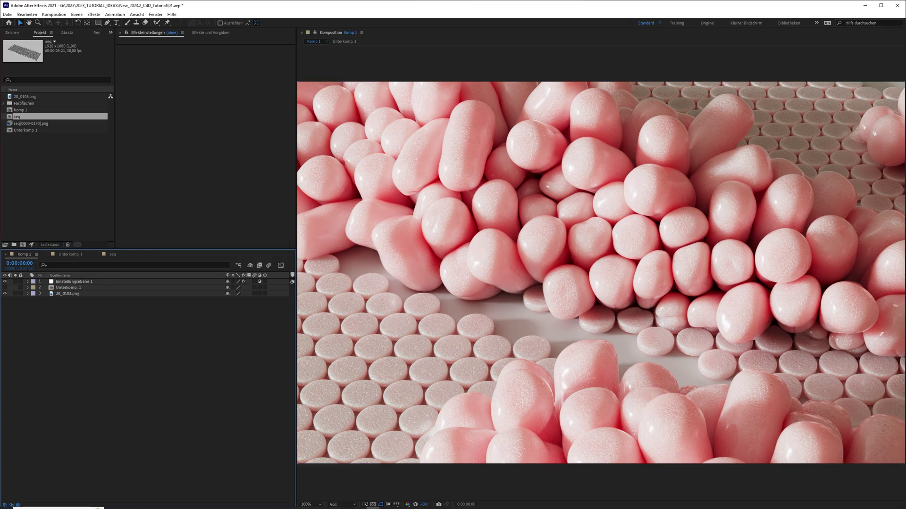
Step: Switch to the web browser and look through the 3dbonfire Patreon page, the Instagram profile and the YouTube channel
{"action": "left_click", "coordinate": [165, 503]}
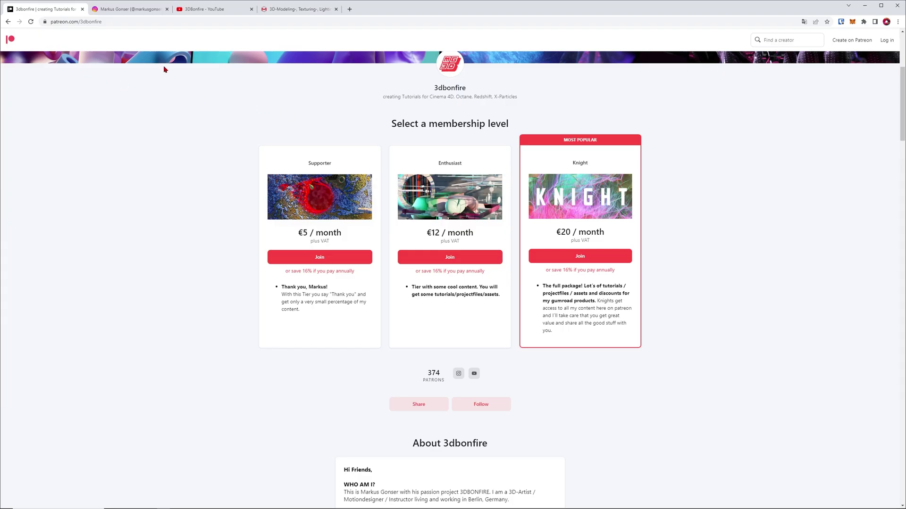
{"action": "left_click", "coordinate": [73, 22]}
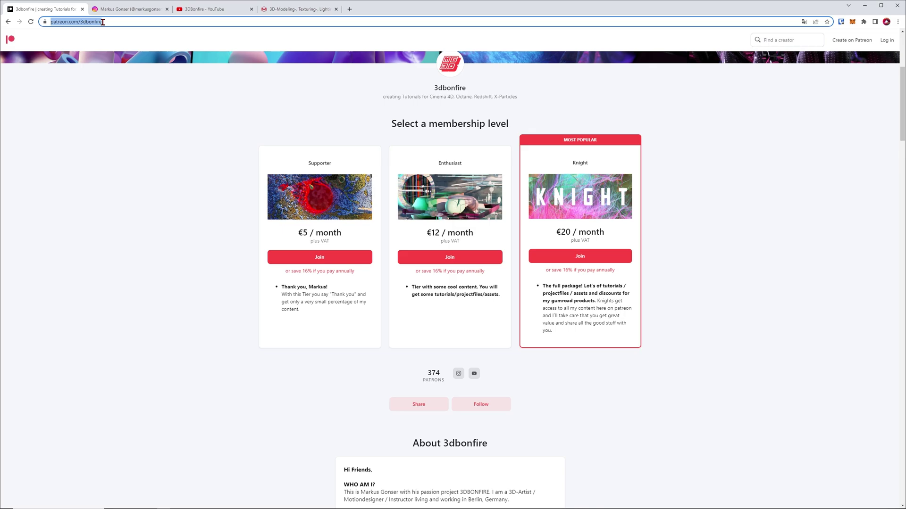
{"action": "left_click", "coordinate": [178, 204]}
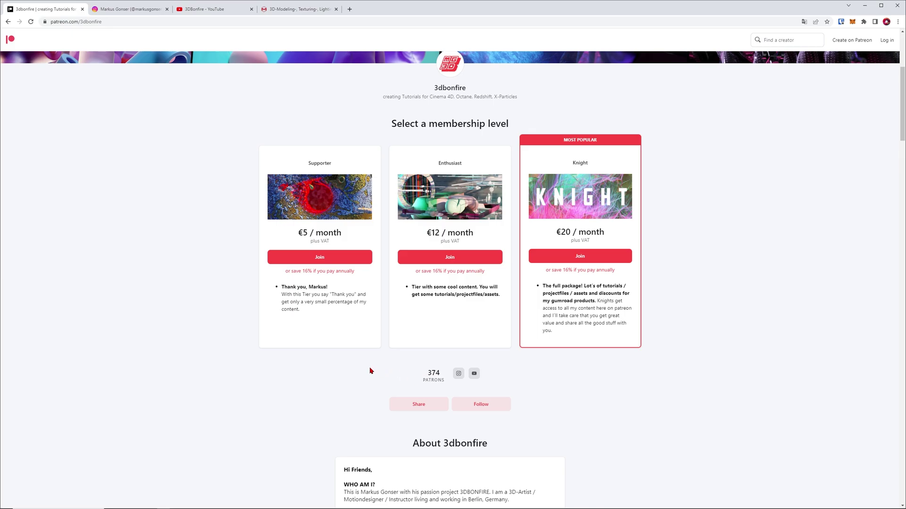
{"action": "left_click", "coordinate": [124, 9]}
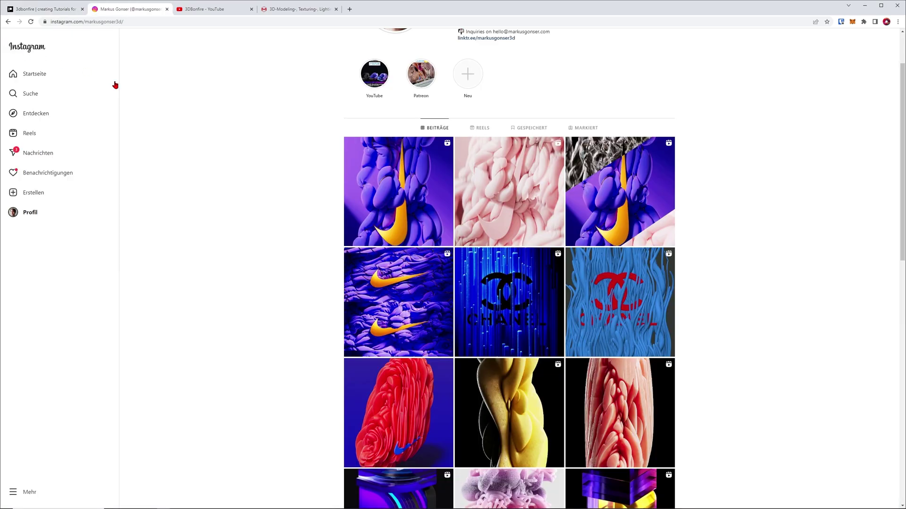
{"action": "scroll", "coordinate": [265, 134], "scroll_direction": "up", "scroll_amount": 2}
{"action": "key", "text": "ctrl+l"}
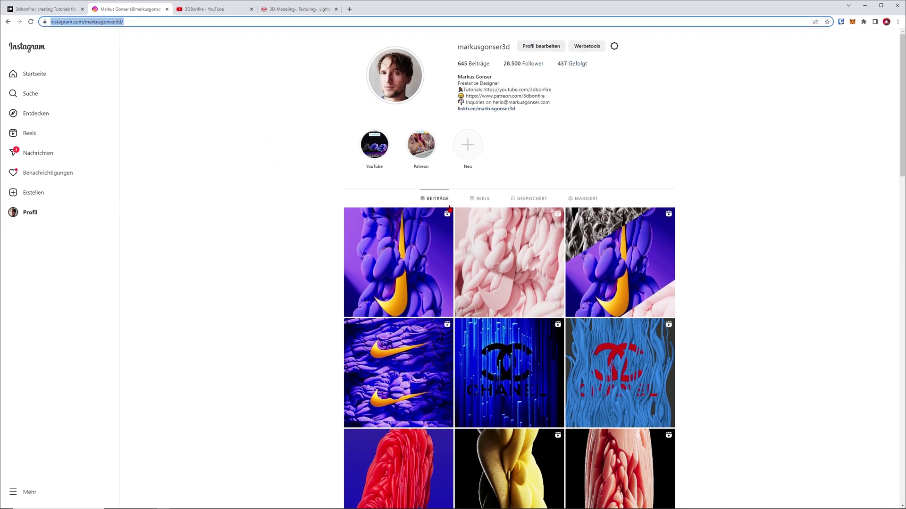
{"action": "key", "text": "ctrl+Tab"}
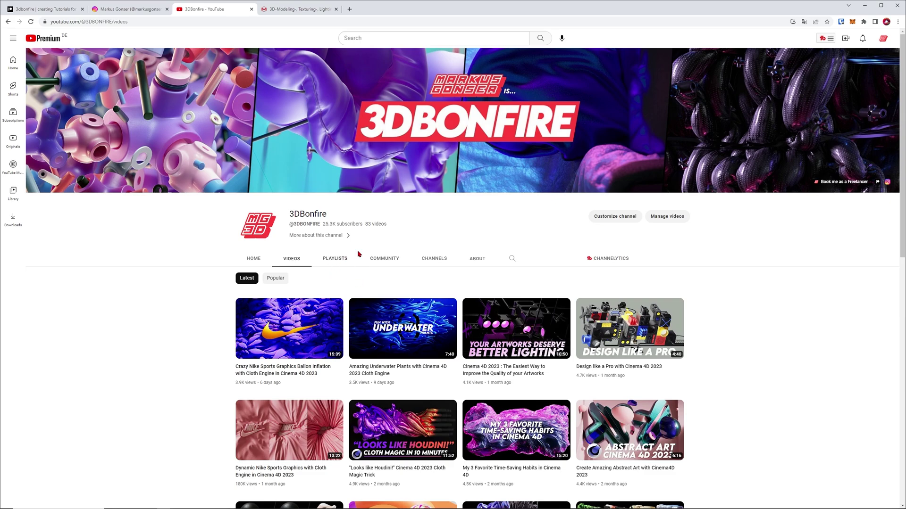
Step: Switch to Cinema 4D, hide the material manager and widen the object and attribute managers
{"action": "left_click", "coordinate": [864, 8]}
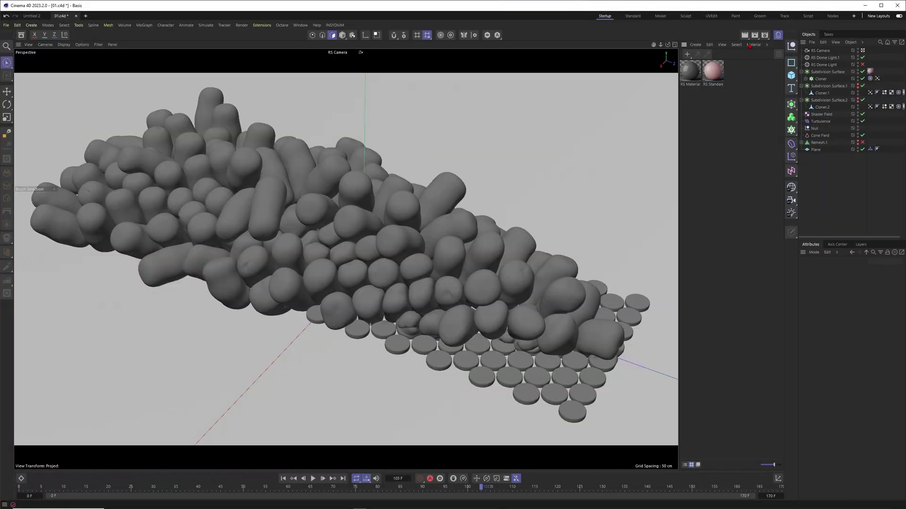
{"action": "left_click", "coordinate": [778, 36]}
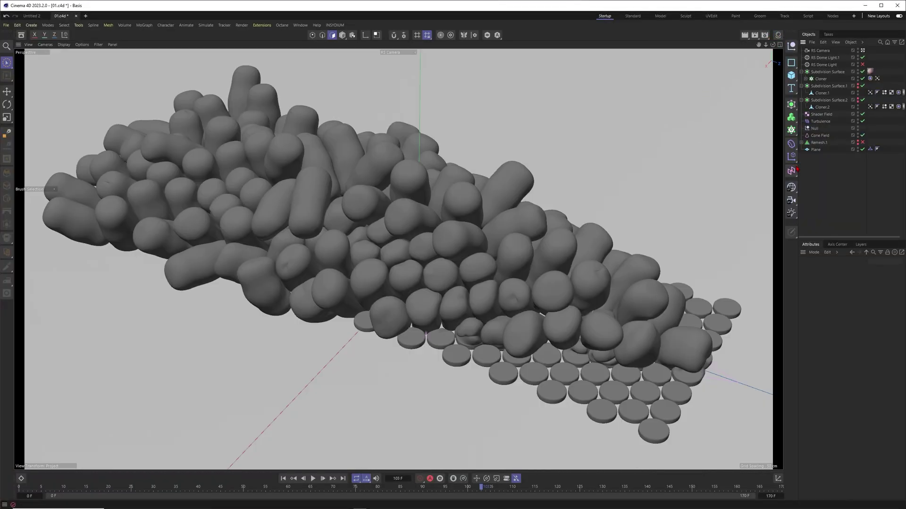
{"action": "left_click_drag", "start_coordinate": [798, 168], "coordinate": [694, 172]}
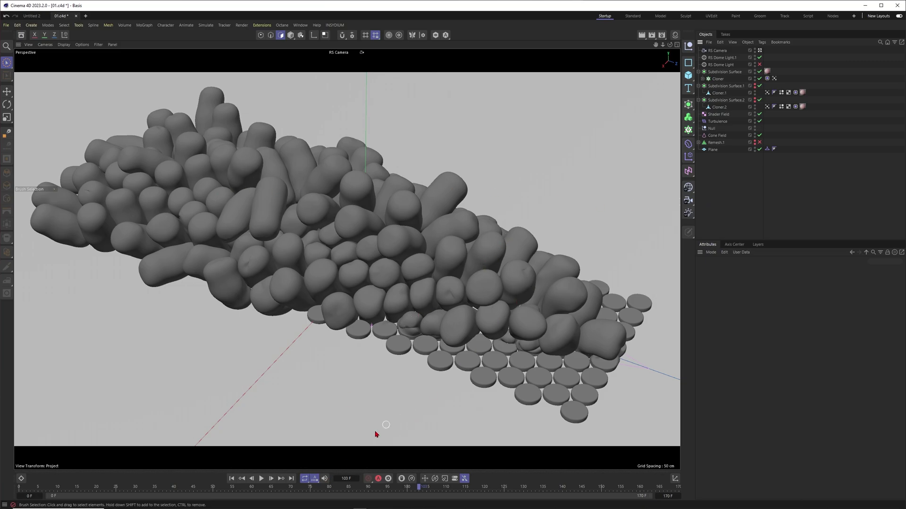
Step: Preview the balloon animation at several frames with the first Subdivision Surface disabled, then re-enable it
{"action": "left_click", "coordinate": [759, 72]}
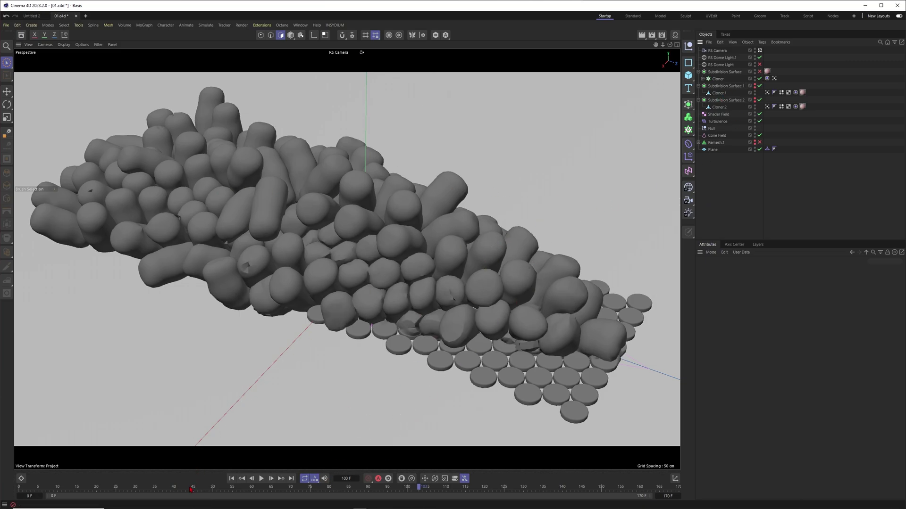
{"action": "left_click", "coordinate": [150, 488]}
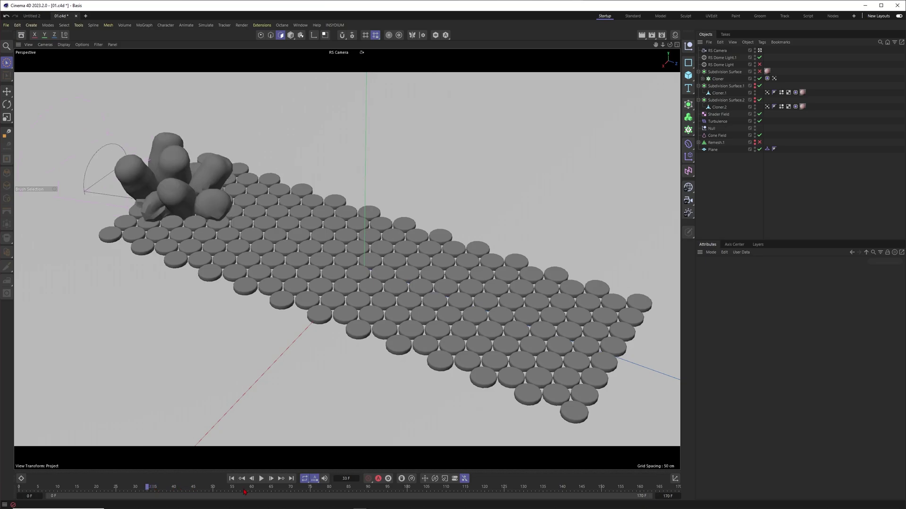
{"action": "left_click_drag", "start_coordinate": [144, 490], "coordinate": [368, 489]}
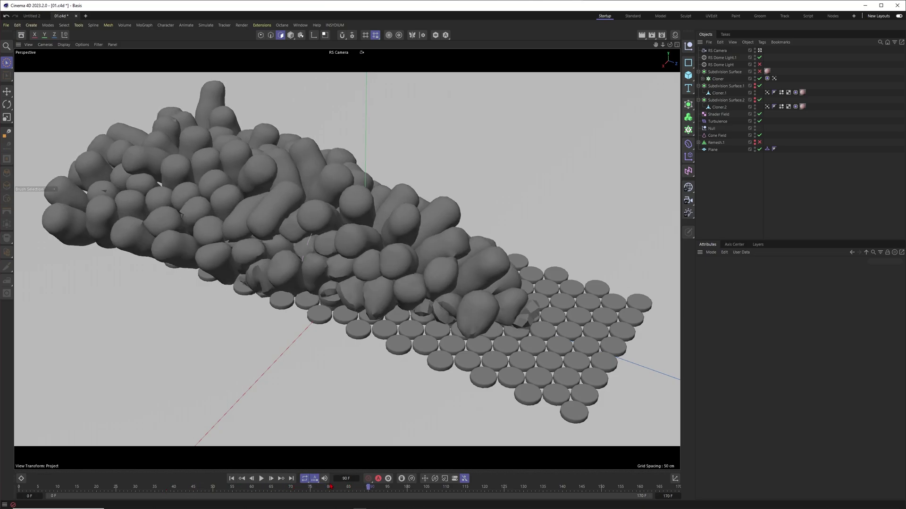
{"action": "left_click", "coordinate": [302, 489]}
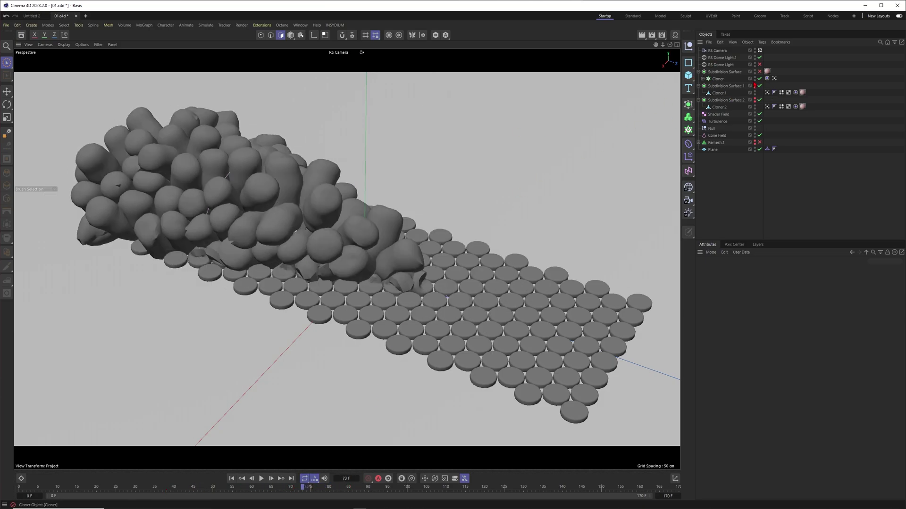
{"action": "left_click", "coordinate": [759, 71]}
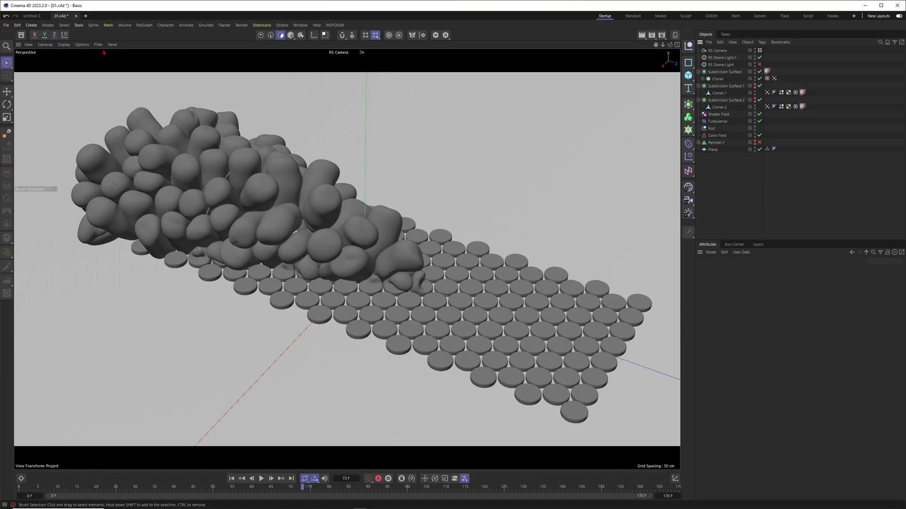
Step: Delete the first two Subdivision Surface objects with their cloners and both RS Dome Lights
{"action": "left_click", "coordinate": [723, 72]}
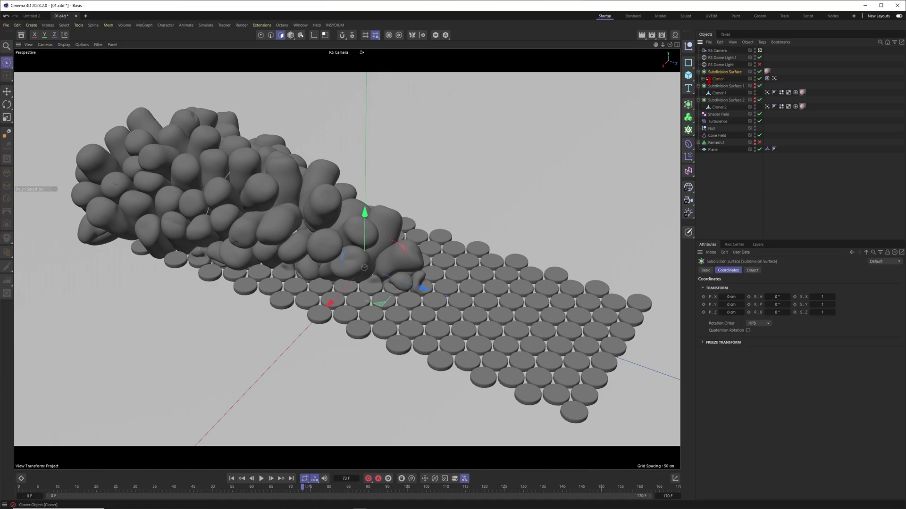
{"action": "key", "text": "Delete"}
{"action": "left_click", "coordinate": [719, 73]}
{"action": "key", "text": "Delete"}
{"action": "left_click", "coordinate": [720, 65]}
{"action": "left_click", "coordinate": [721, 59], "text": "shift"}
{"action": "key", "text": "Delete"}
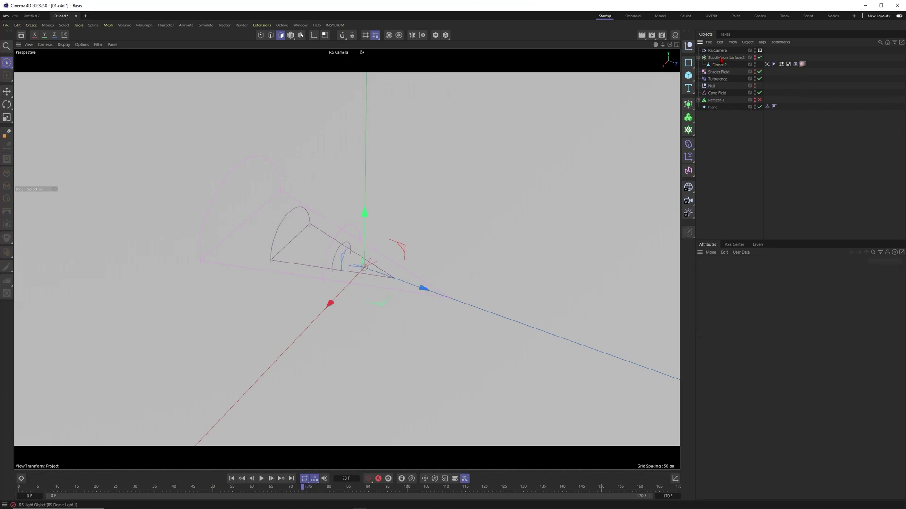
Step: Delete the RS Camera, the remaining Subdivision Surface and all other leftover objects to empty the scene
{"action": "left_click", "coordinate": [717, 51]}
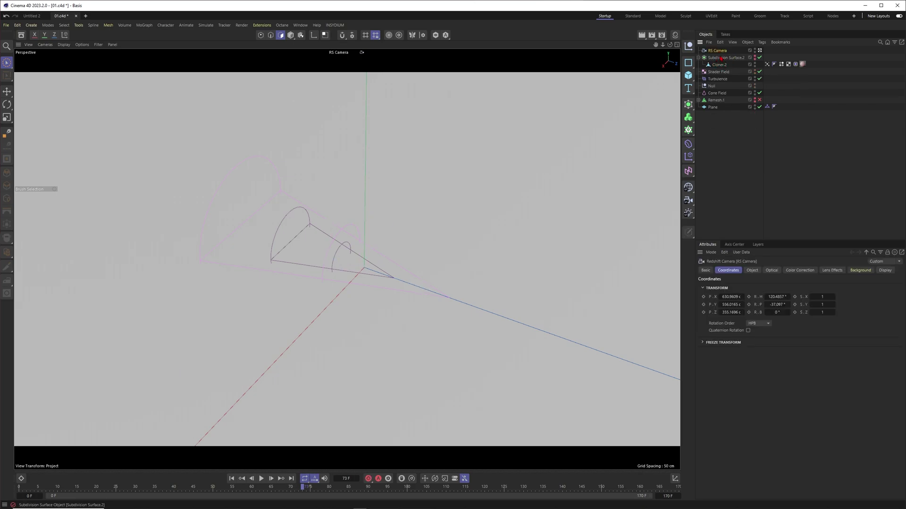
{"action": "key", "text": "Delete"}
{"action": "left_click", "coordinate": [717, 52]}
{"action": "key", "text": "Delete"}
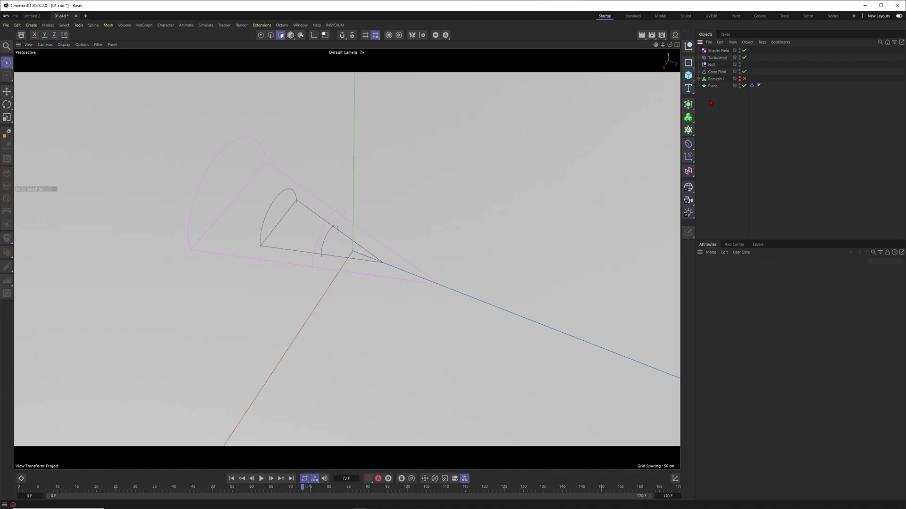
{"action": "left_click_drag", "start_coordinate": [711, 103], "coordinate": [736, 48]}
{"action": "key", "text": "Delete"}
Step: Add a plane and shrink it to a rectangle that is longer along the Z axis
{"action": "left_click", "coordinate": [688, 75]}
{"action": "left_click", "coordinate": [715, 107]}
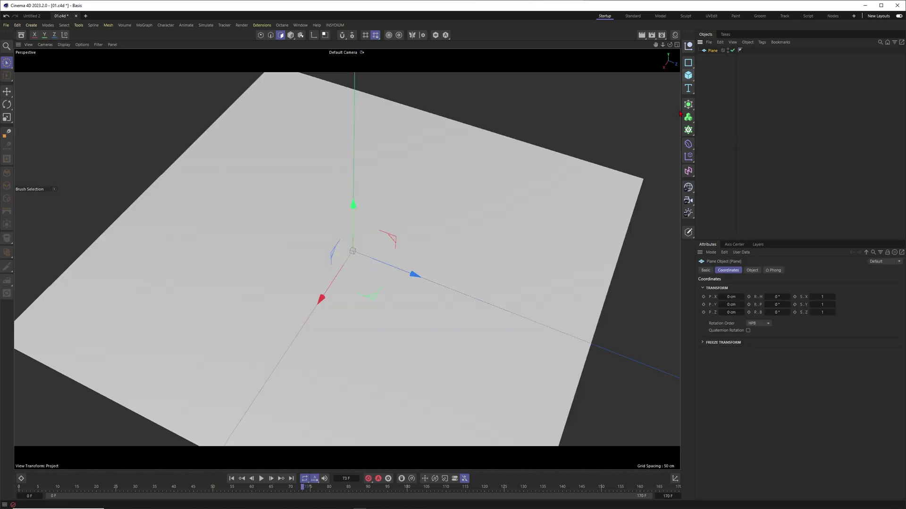
{"action": "scroll", "coordinate": [383, 253], "scroll_direction": "down", "scroll_amount": 5}
{"action": "left_click", "coordinate": [752, 270]}
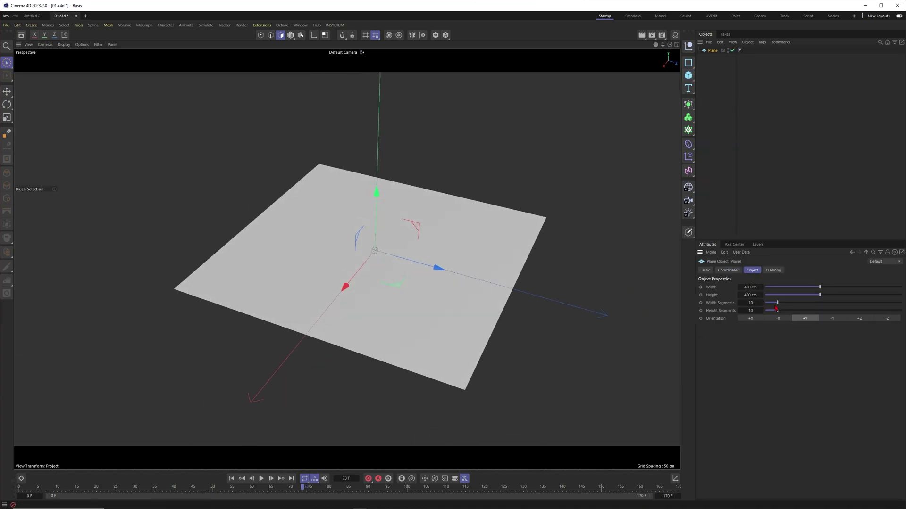
{"action": "mouse_move", "coordinate": [819, 287]}
{"action": "left_mouse_down"}
{"action": "mouse_move", "coordinate": [809, 295]}
{"action": "mouse_move", "coordinate": [788, 287]}
{"action": "mouse_move", "coordinate": [805, 294]}
{"action": "left_mouse_up"}
{"action": "left_click", "coordinate": [748, 137]}
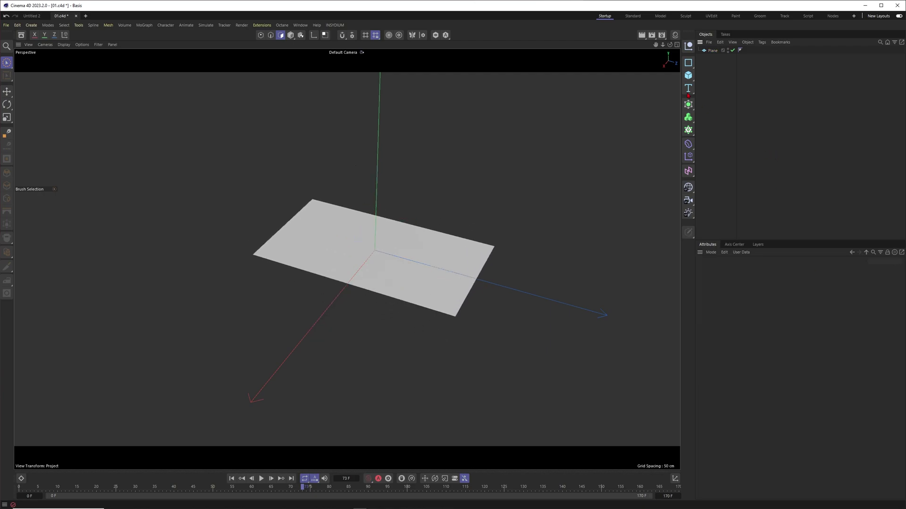
Step: Add a Figure object as a scale reference and move it beside the plane's long edge
{"action": "left_click_drag", "start_coordinate": [687, 76], "coordinate": [712, 141]}
{"action": "scroll", "coordinate": [400, 246], "scroll_direction": "up", "scroll_amount": 3}
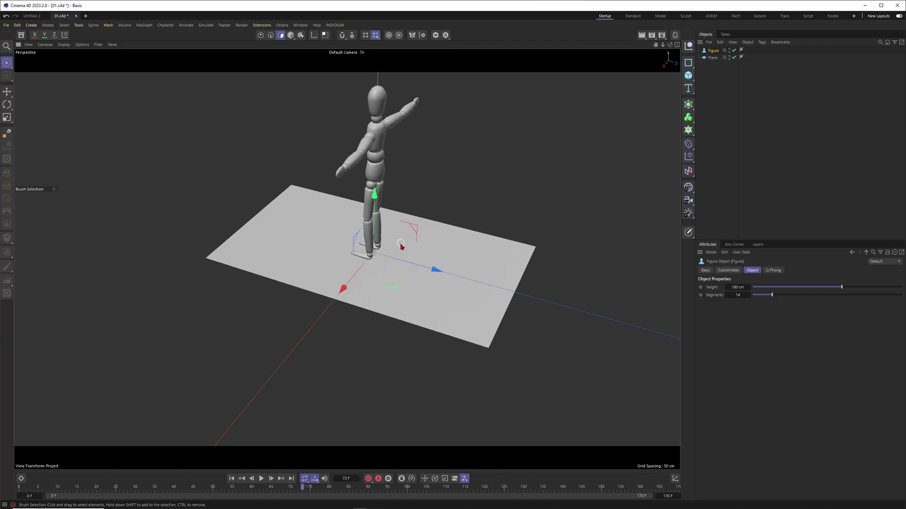
{"action": "left_click_drag", "start_coordinate": [388, 232], "coordinate": [410, 240], "text": "alt"}
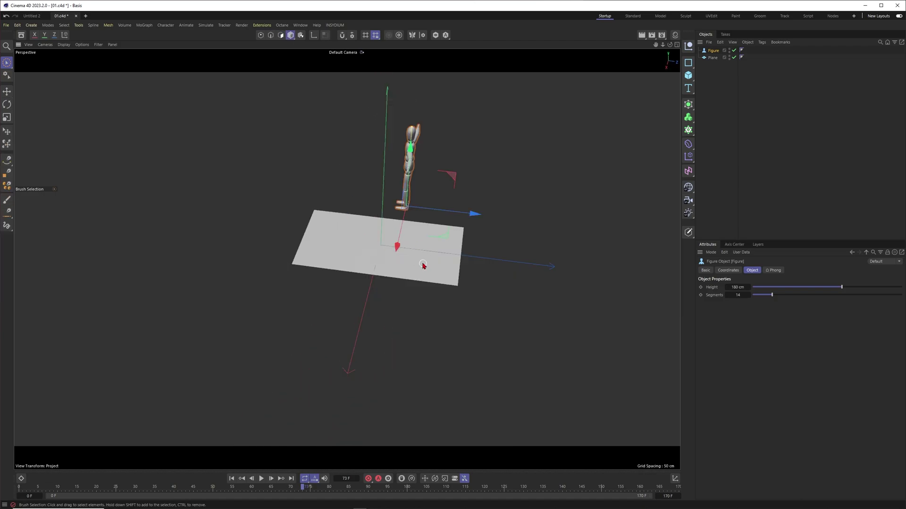
Step: Lengthen the plane along the Z axis into a long strip in front of the figure
{"action": "left_click_drag", "start_coordinate": [423, 265], "coordinate": [503, 276], "text": "alt"}
{"action": "left_click", "coordinate": [405, 267]}
{"action": "left_click", "coordinate": [294, 268]}
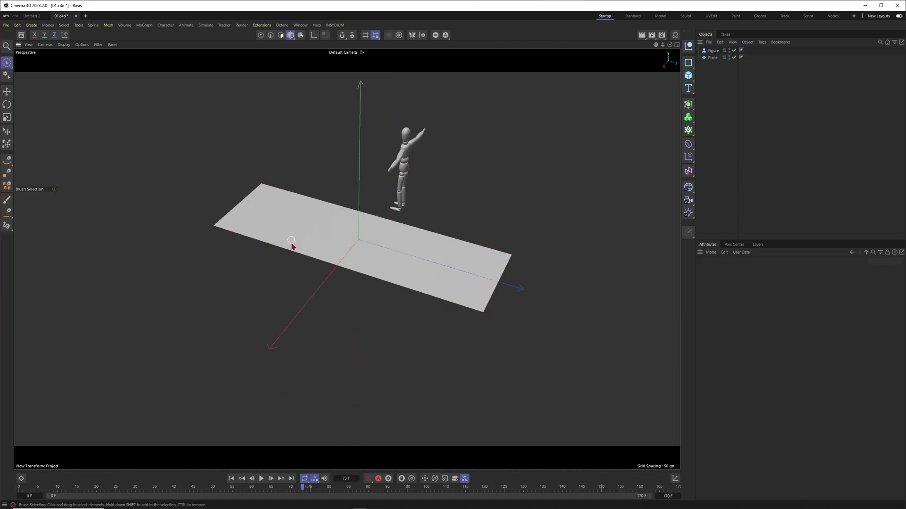
{"action": "left_click", "coordinate": [374, 259]}
{"action": "left_click_drag", "start_coordinate": [375, 259], "coordinate": [369, 237], "text": "alt"}
{"action": "left_click", "coordinate": [503, 220]}
Step: Add a cylinder at the centre of the plane and reduce its height to about 26 cm
{"action": "scroll", "coordinate": [369, 237], "scroll_direction": "up", "scroll_amount": 4}
{"action": "left_click_drag", "start_coordinate": [688, 76], "coordinate": [760, 88]}
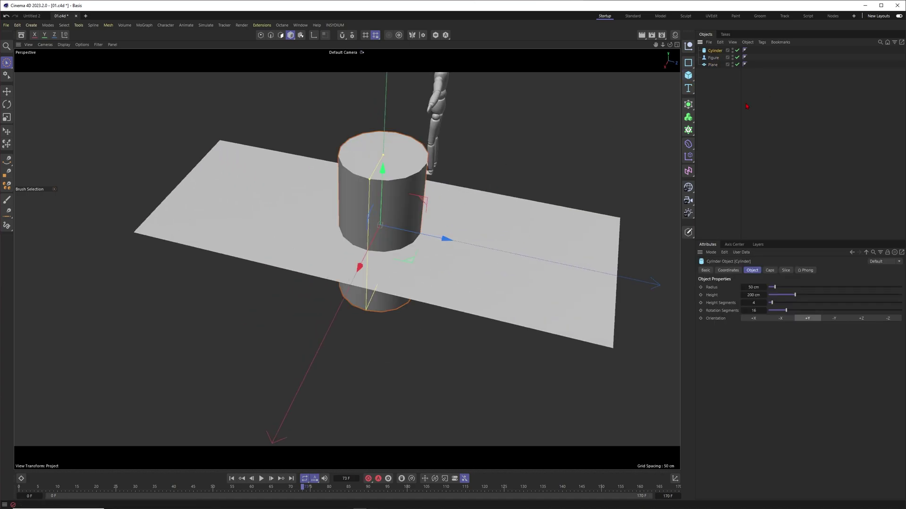
{"action": "scroll", "coordinate": [400, 159], "scroll_direction": "up", "scroll_amount": 4}
{"action": "left_click_drag", "start_coordinate": [391, 125], "coordinate": [383, 218]}
{"action": "scroll", "coordinate": [405, 231], "scroll_direction": "up", "scroll_amount": 3}
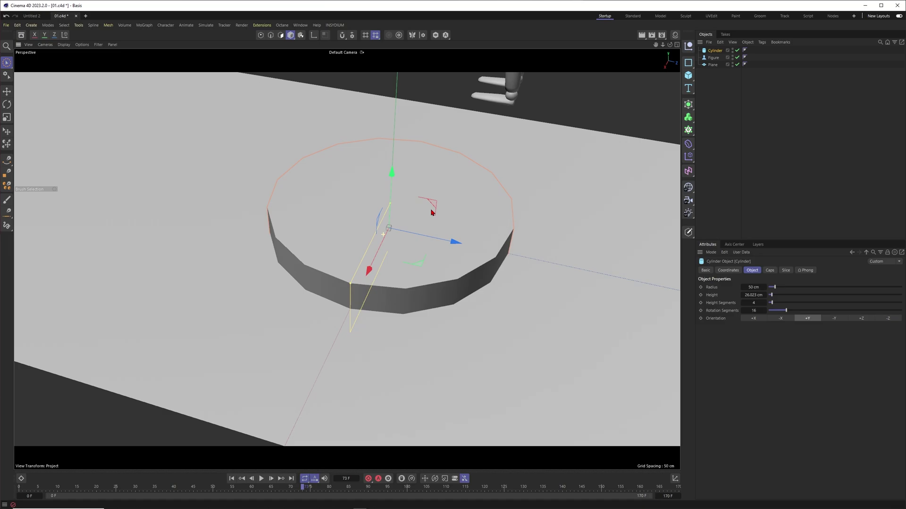
Step: Show the mesh lines in the viewport and flatten the cylinder to a disc about 5 cm high
{"action": "key", "text": "n"}
{"action": "key", "text": "b"}
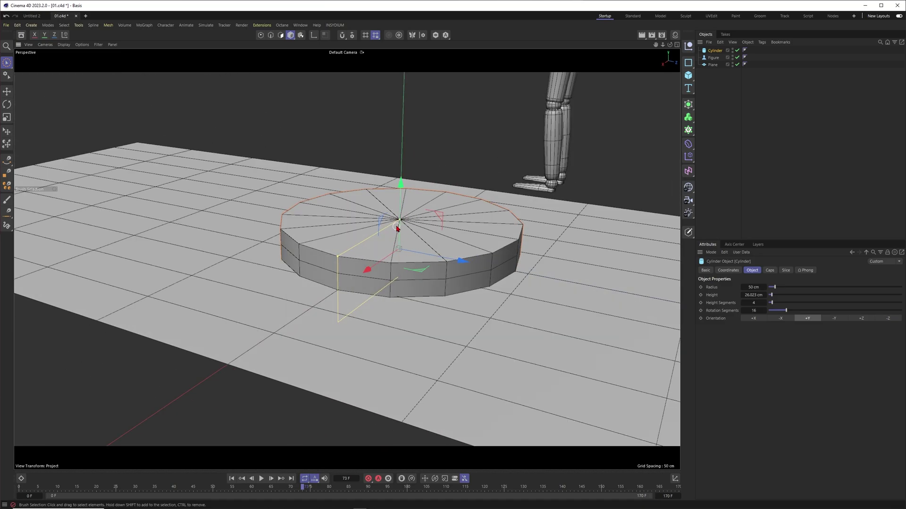
{"action": "mouse_move", "coordinate": [399, 220]}
{"action": "left_mouse_down"}
{"action": "mouse_move", "coordinate": [400, 242]}
{"action": "mouse_move", "coordinate": [400, 210]}
{"action": "mouse_move", "coordinate": [400, 233]}
{"action": "left_mouse_up"}
{"action": "left_click_drag", "start_coordinate": [400, 233], "coordinate": [337, 255], "text": "alt"}
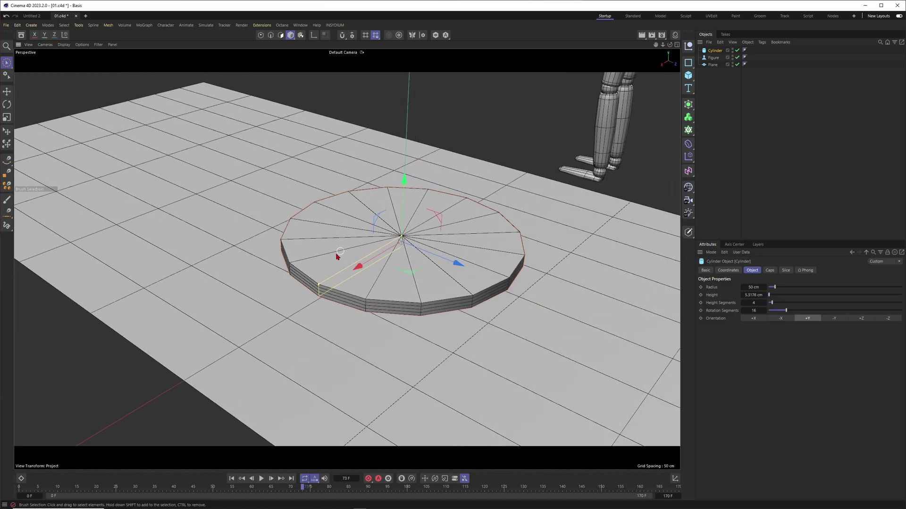
Step: Reduce the cylinder's radius and enable the fillet on its caps
{"action": "left_click_drag", "start_coordinate": [318, 285], "coordinate": [471, 235]}
{"action": "scroll", "coordinate": [417, 248], "scroll_direction": "up", "scroll_amount": 3}
{"action": "left_click", "coordinate": [769, 270]}
{"action": "left_click", "coordinate": [727, 304]}
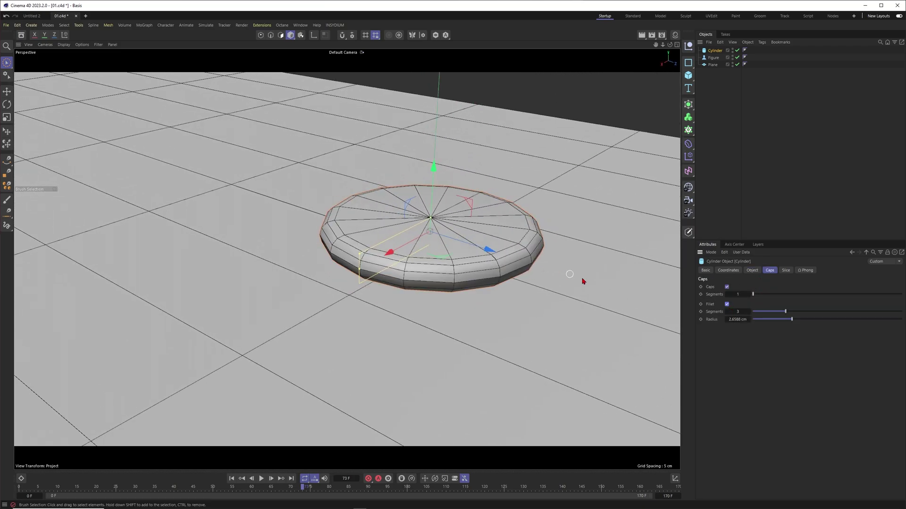
{"action": "scroll", "coordinate": [453, 270], "scroll_direction": "up", "scroll_amount": 5}
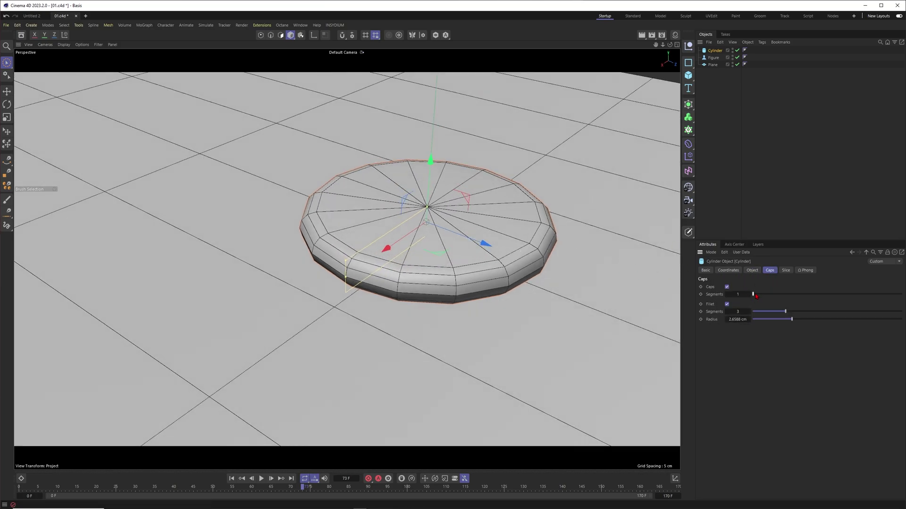
Step: Increase the cylinder's cap segments to add concentric edge rings across its top and bottom
{"action": "left_click_drag", "start_coordinate": [753, 294], "coordinate": [784, 295]}
{"action": "left_click", "coordinate": [793, 217]}
{"action": "scroll", "coordinate": [424, 238], "scroll_direction": "down", "scroll_amount": 4}
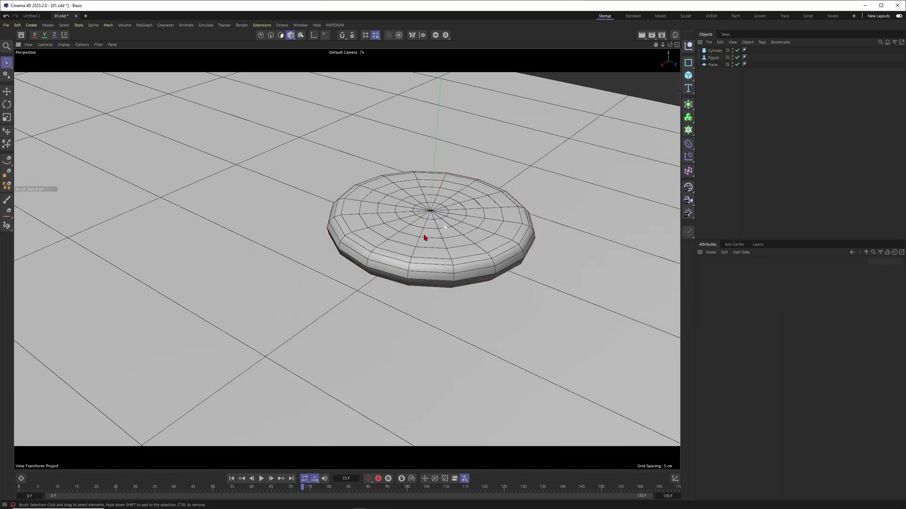
{"action": "left_click_drag", "start_coordinate": [452, 235], "coordinate": [348, 259], "text": "alt"}
{"action": "left_click_drag", "start_coordinate": [347, 259], "coordinate": [438, 238], "text": "alt"}
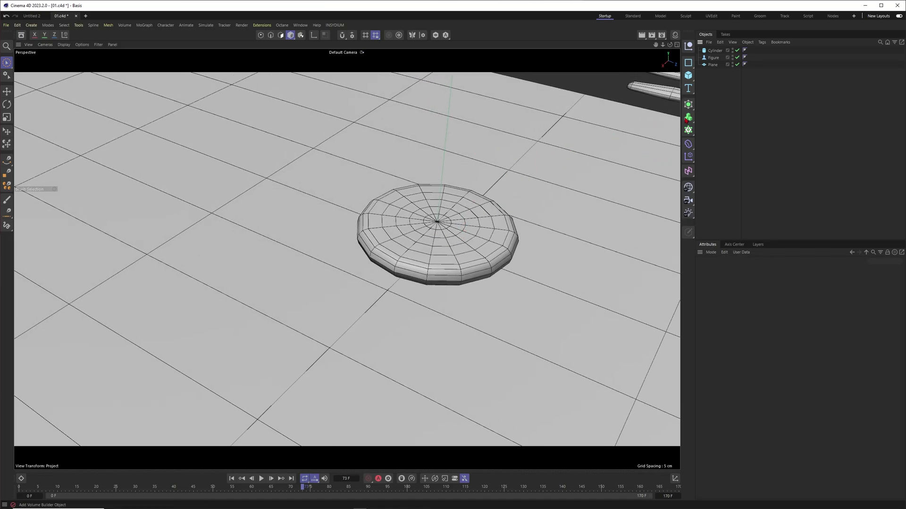
Step: Add a Remesh generator and make the cylinder its child
{"action": "left_click_drag", "start_coordinate": [687, 125], "coordinate": [721, 210]}
{"action": "left_click_drag", "start_coordinate": [715, 58], "coordinate": [715, 51]}
{"action": "scroll", "coordinate": [446, 203], "scroll_direction": "up", "scroll_amount": 5}
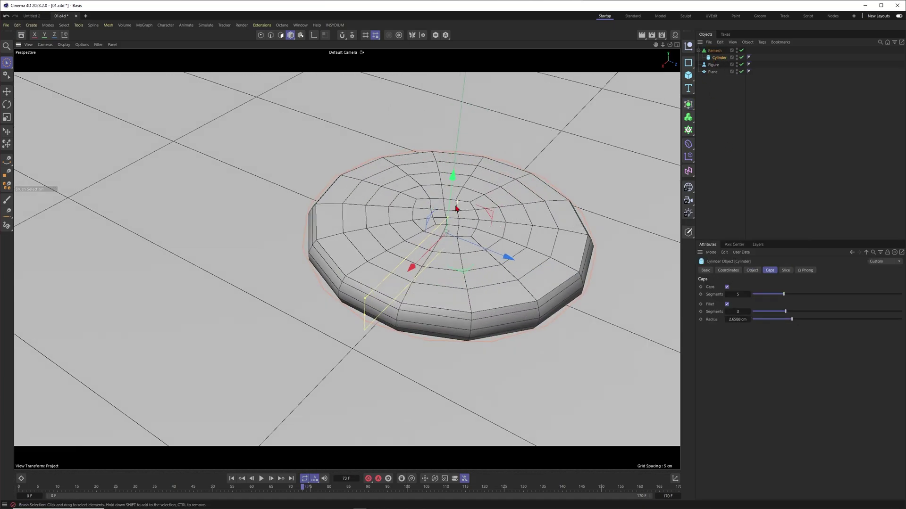
Step: Compare the disc's mesh with the Remesh generator switched off and back on
{"action": "left_click", "coordinate": [742, 51]}
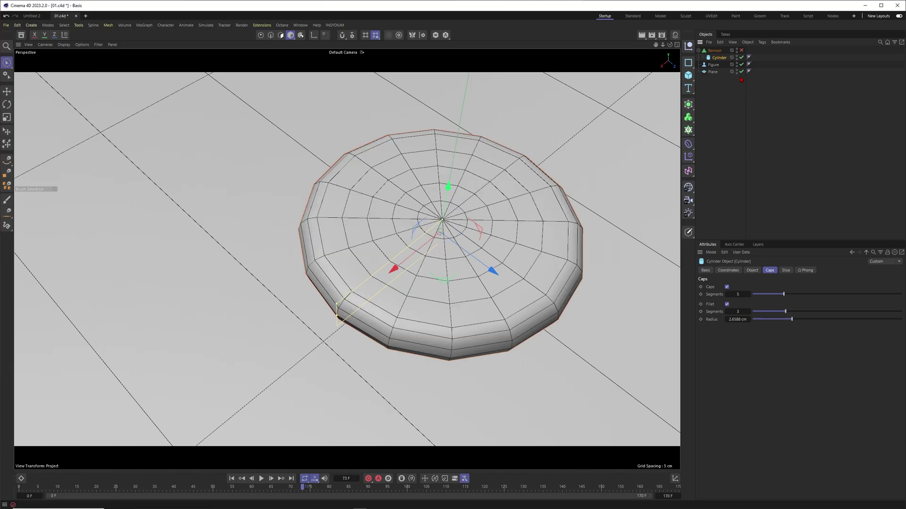
{"action": "left_click", "coordinate": [741, 50]}
{"action": "scroll", "coordinate": [444, 231], "scroll_direction": "down", "scroll_amount": 3}
{"action": "left_click_drag", "start_coordinate": [439, 236], "coordinate": [475, 233], "text": "alt"}
{"action": "scroll", "coordinate": [446, 235], "scroll_direction": "up", "scroll_amount": 4}
{"action": "right_click_drag", "start_coordinate": [474, 233], "coordinate": [478, 231], "text": "alt"}
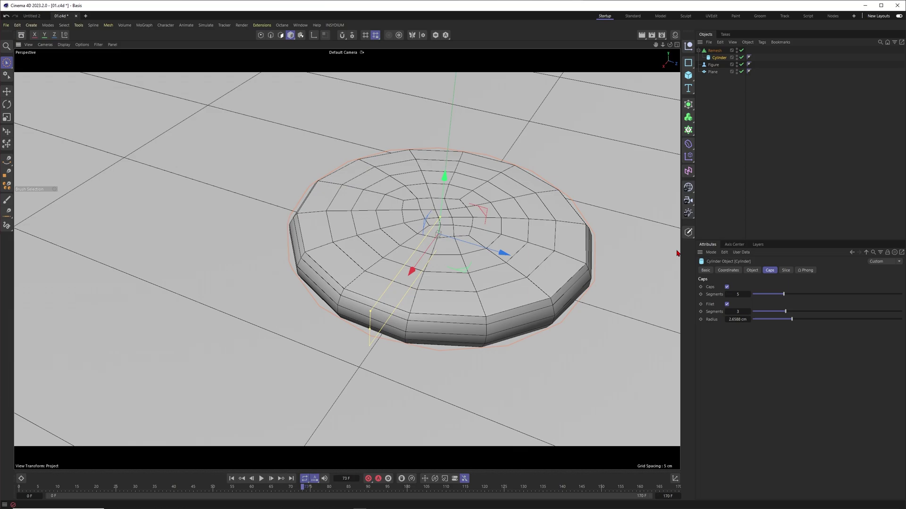
Step: Enable X, Y and Z symmetry on the Remesh generator
{"action": "left_click", "coordinate": [715, 51]}
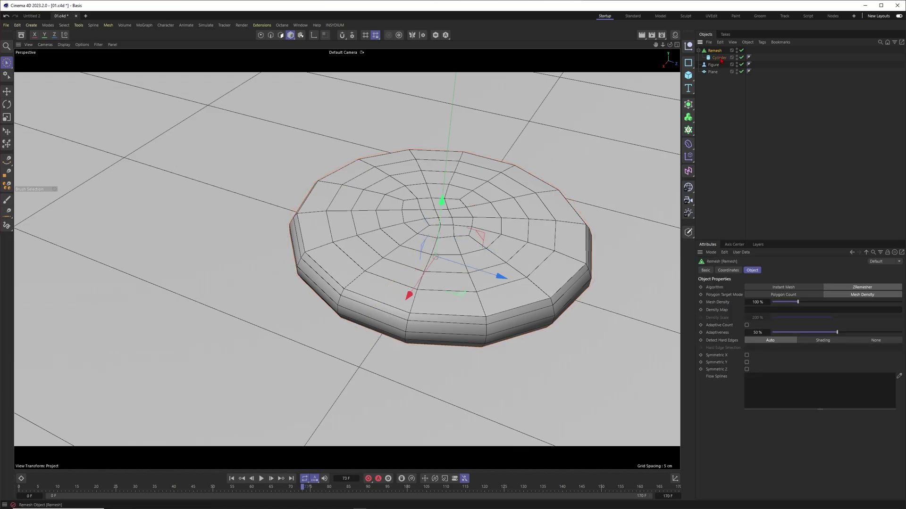
{"action": "left_click", "coordinate": [746, 362]}
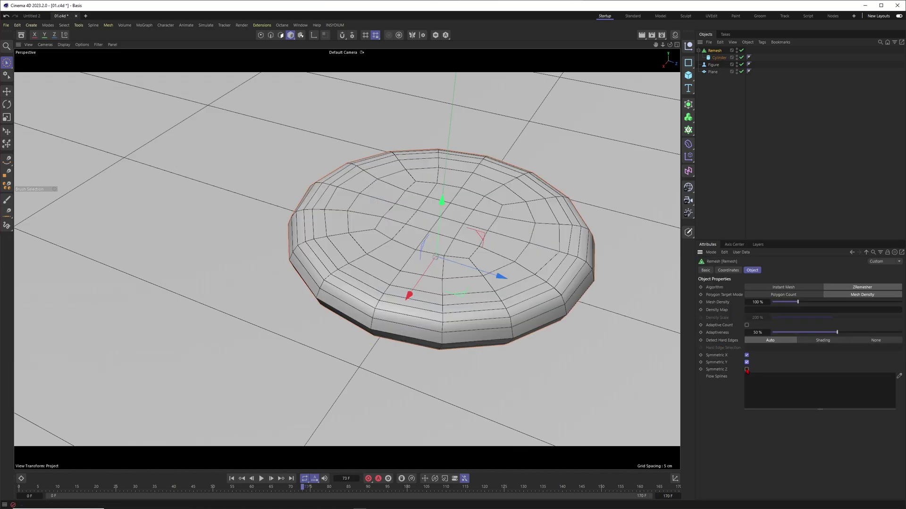
{"action": "left_click", "coordinate": [747, 369]}
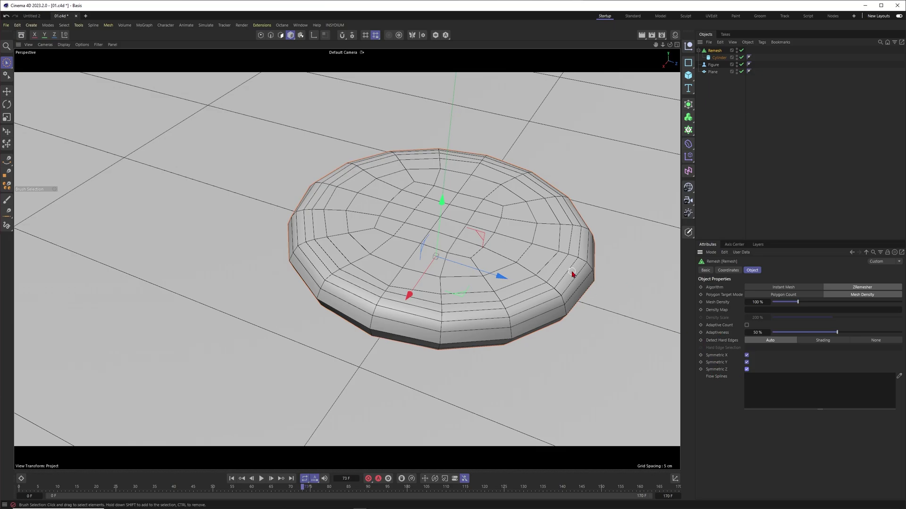
Step: Lower the cylinder's fillet segments and set its height segments to 3
{"action": "right_click_drag", "start_coordinate": [497, 231], "coordinate": [458, 237], "text": "alt"}
{"action": "left_click_drag", "start_coordinate": [458, 237], "coordinate": [493, 256], "text": "alt"}
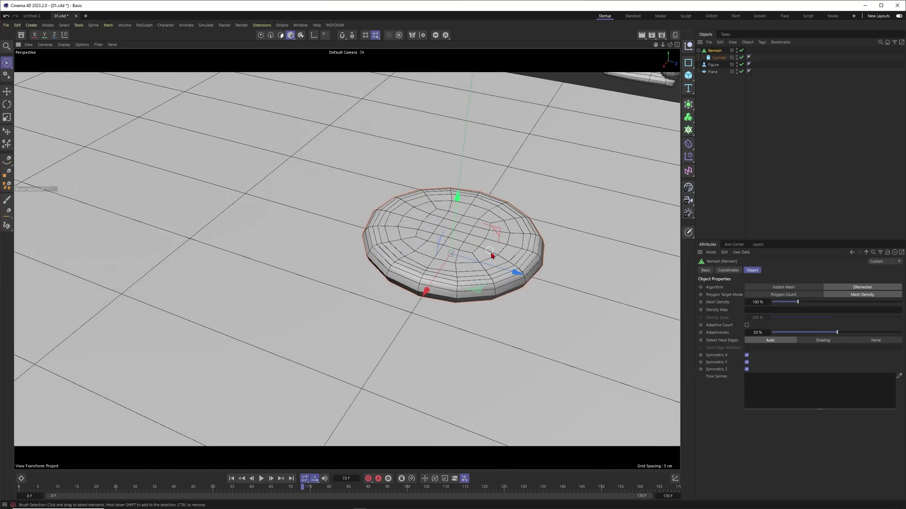
{"action": "right_click_drag", "start_coordinate": [492, 256], "coordinate": [455, 259], "text": "alt"}
{"action": "left_click_drag", "start_coordinate": [455, 259], "coordinate": [489, 261], "text": "alt"}
{"action": "right_click_drag", "start_coordinate": [489, 261], "coordinate": [528, 261], "text": "alt"}
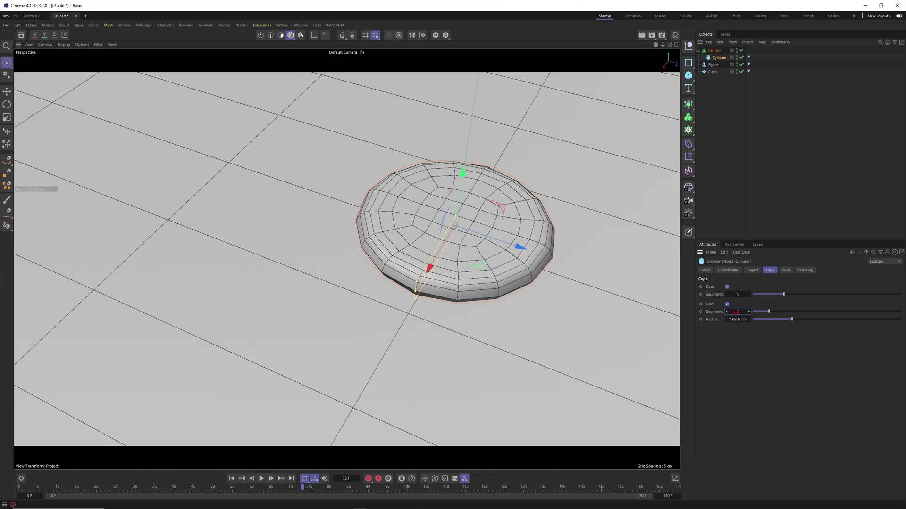
{"action": "left_click", "coordinate": [752, 270]}
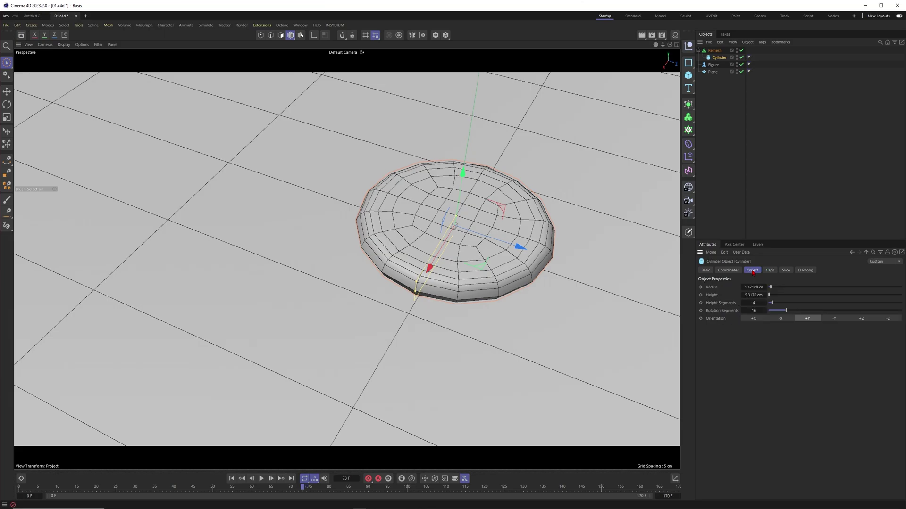
{"action": "left_click", "coordinate": [742, 303]}
{"action": "left_click_drag", "start_coordinate": [529, 238], "coordinate": [500, 227], "text": "alt"}
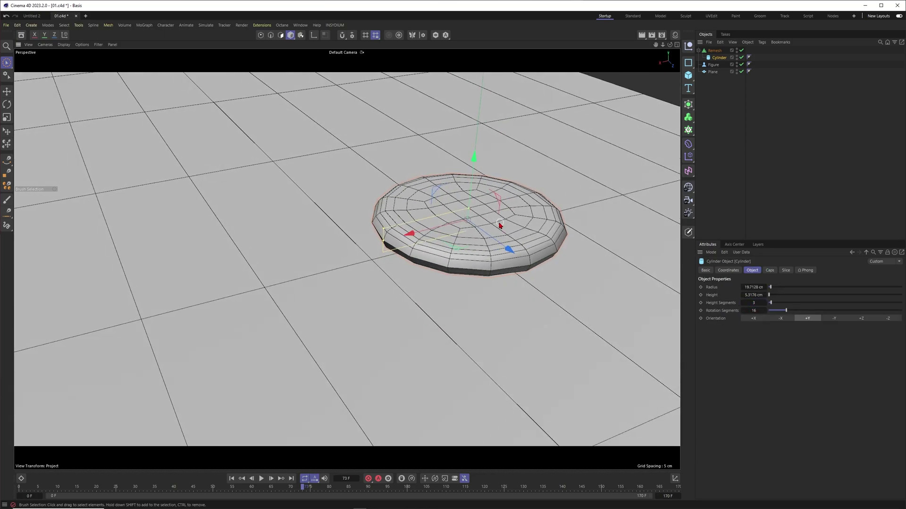
{"action": "right_click_drag", "start_coordinate": [500, 226], "coordinate": [473, 229], "text": "alt"}
{"action": "left_click_drag", "start_coordinate": [473, 229], "coordinate": [474, 276], "text": "alt"}
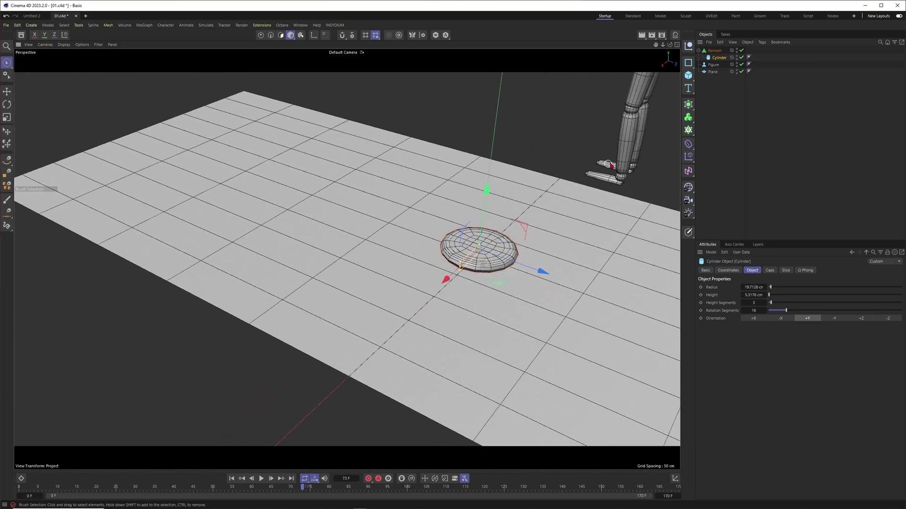
Step: Convert the Remesh generator to an editable mesh, taking the mesh out of its parent null and deleting the null
{"action": "left_click", "coordinate": [721, 106]}
{"action": "left_click", "coordinate": [714, 51]}
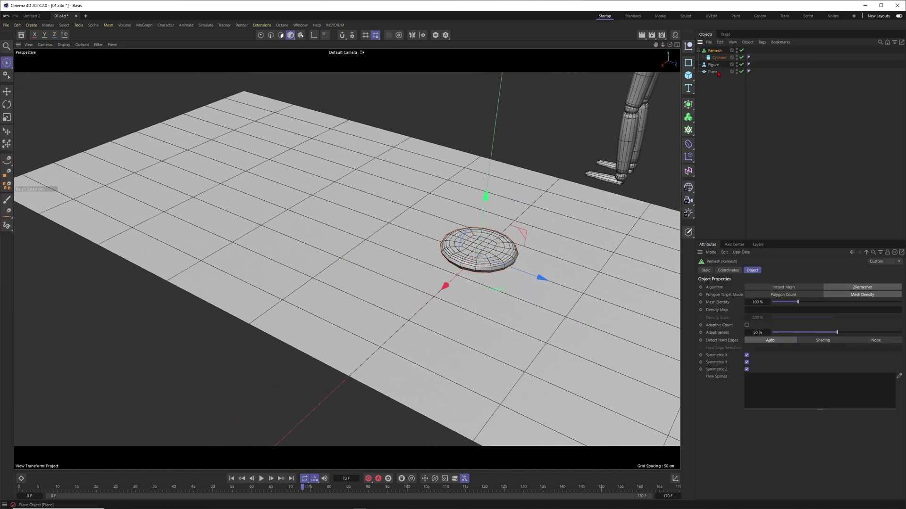
{"action": "left_click", "coordinate": [698, 51]}
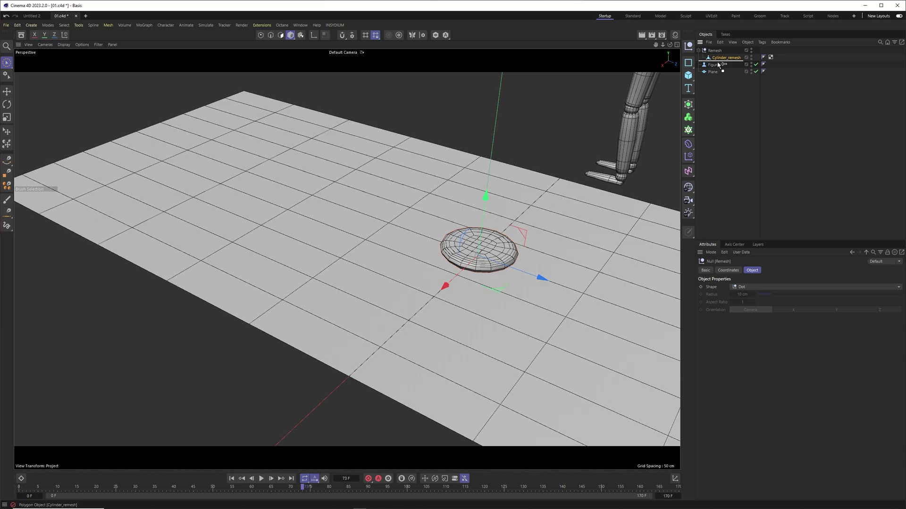
{"action": "left_click_drag", "start_coordinate": [717, 62], "coordinate": [717, 62]}
{"action": "left_click", "coordinate": [714, 51]}
{"action": "key", "text": "Delete"}
Step: Add a Cloner and make the remeshed cylinder its child
{"action": "left_click", "coordinate": [692, 108]}
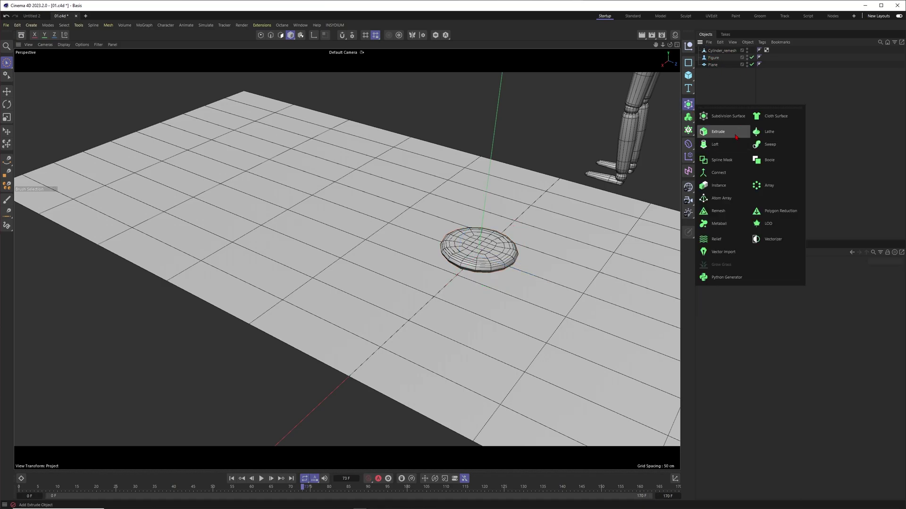
{"action": "left_click", "coordinate": [692, 133]}
{"action": "left_click", "coordinate": [716, 141]}
{"action": "left_click_drag", "start_coordinate": [717, 58], "coordinate": [713, 51]}
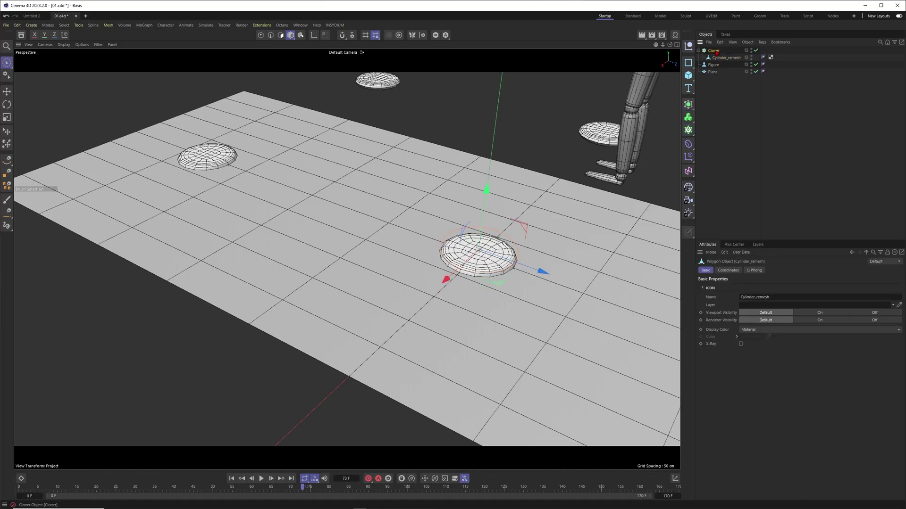
Step: Set the Cloner to Honeycomb mode in Y (XZ) orientation with a 50 cm size width and height
{"action": "left_click", "coordinate": [754, 288]}
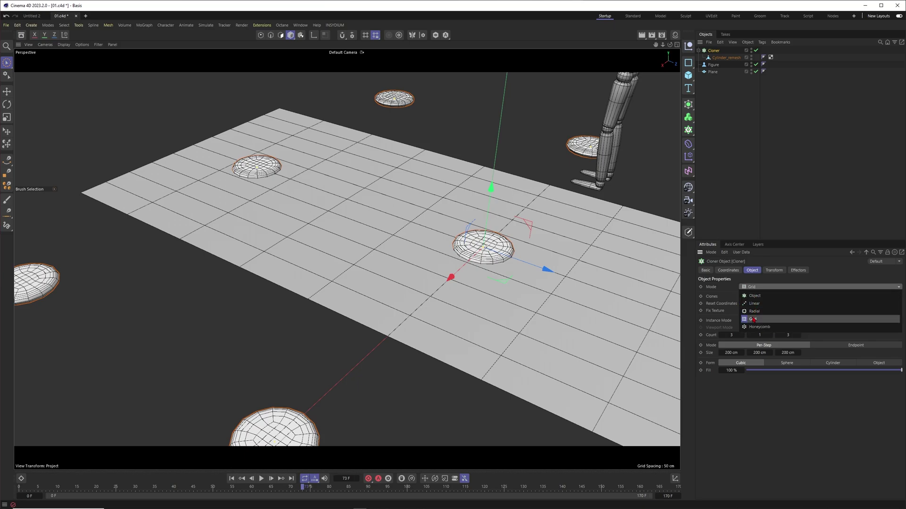
{"action": "left_click", "coordinate": [758, 327]}
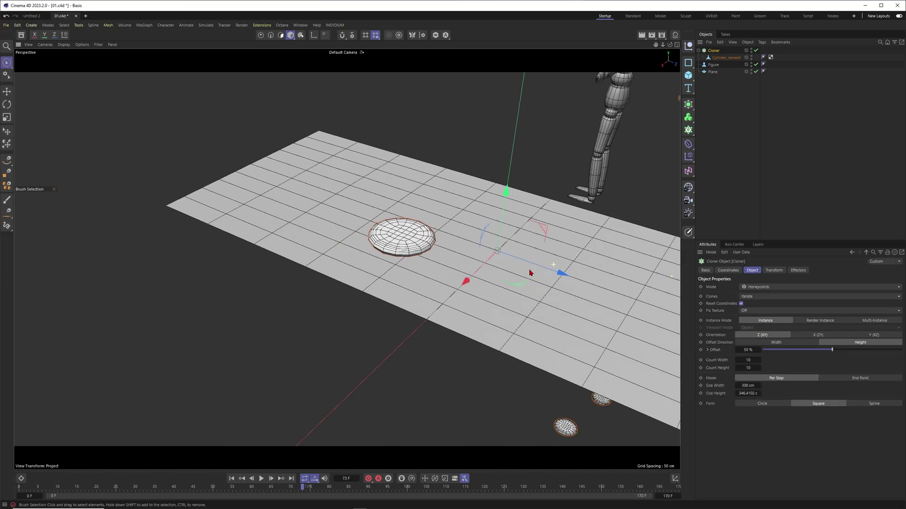
{"action": "left_click", "coordinate": [861, 336]}
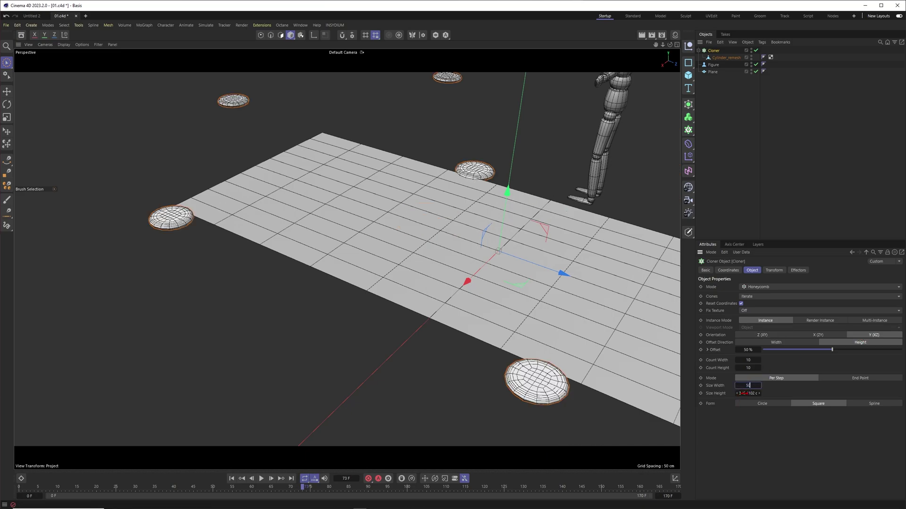
{"action": "key", "text": "Tab"}
{"action": "type", "text": "50"}
{"action": "key", "text": "Return"}
{"action": "scroll", "coordinate": [578, 306], "scroll_direction": "down", "scroll_amount": 2}
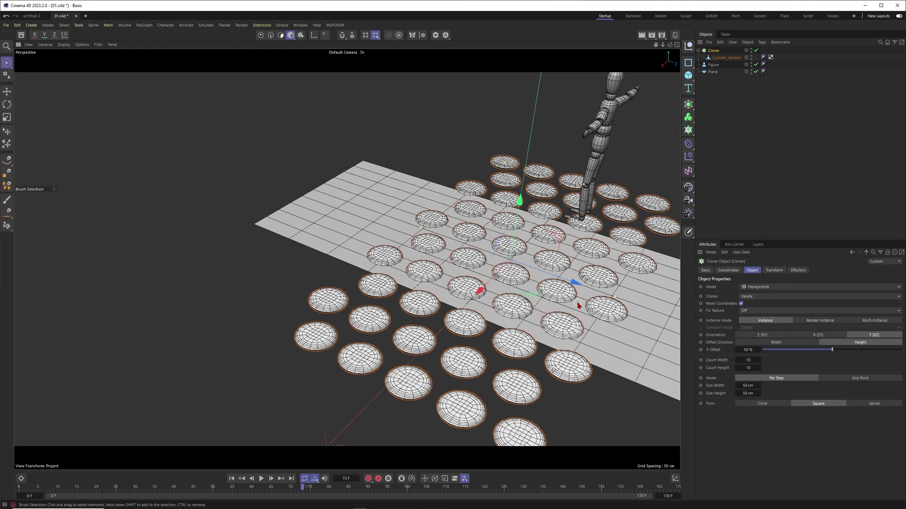
Step: Tighten the honeycomb spacing to a size width of 31 cm and a size height of 52 cm
{"action": "left_click_drag", "start_coordinate": [759, 386], "coordinate": [758, 394]}
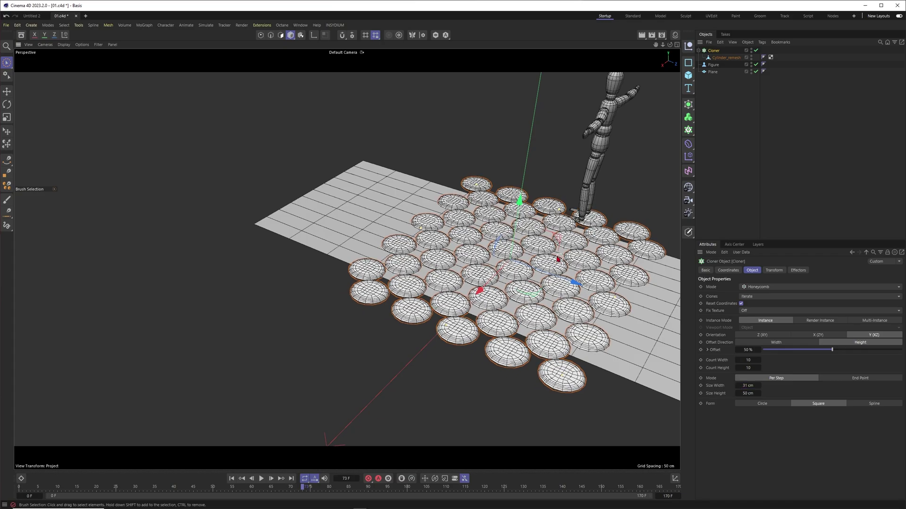
{"action": "middle_click_drag", "start_coordinate": [557, 258], "coordinate": [461, 257], "text": "alt"}
{"action": "left_click_drag", "start_coordinate": [460, 257], "coordinate": [472, 302], "text": "alt"}
{"action": "scroll", "coordinate": [461, 273], "scroll_direction": "up", "scroll_amount": 2}
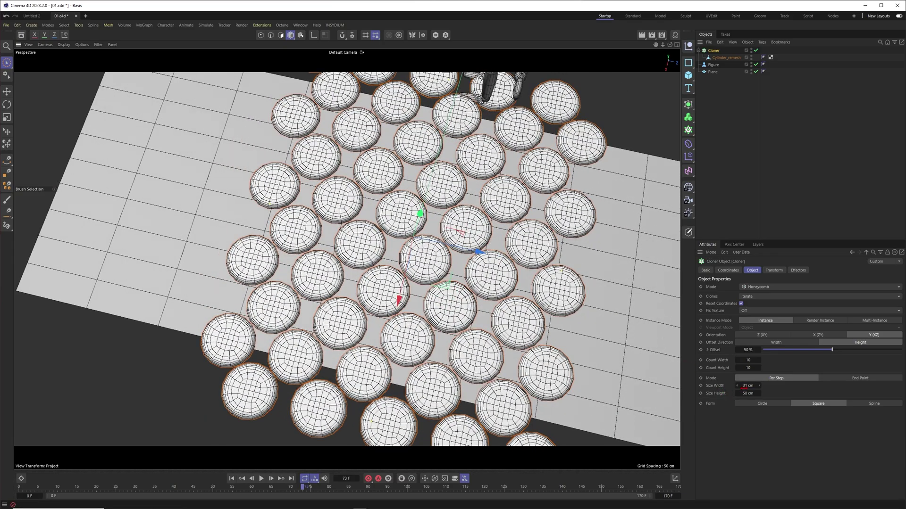
{"action": "left_click_drag", "start_coordinate": [745, 393], "coordinate": [747, 394]}
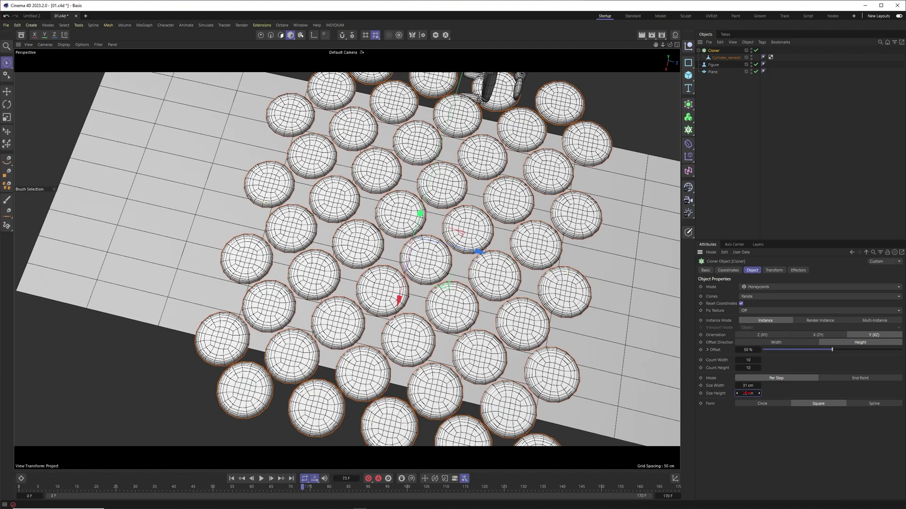
{"action": "left_click", "coordinate": [734, 209]}
Step: Set the Cloner's count width to 6 and count height to 15 so the discs fit the plane
{"action": "scroll", "coordinate": [426, 230], "scroll_direction": "down", "scroll_amount": 5}
{"action": "left_click_drag", "start_coordinate": [427, 231], "coordinate": [547, 153], "text": "alt"}
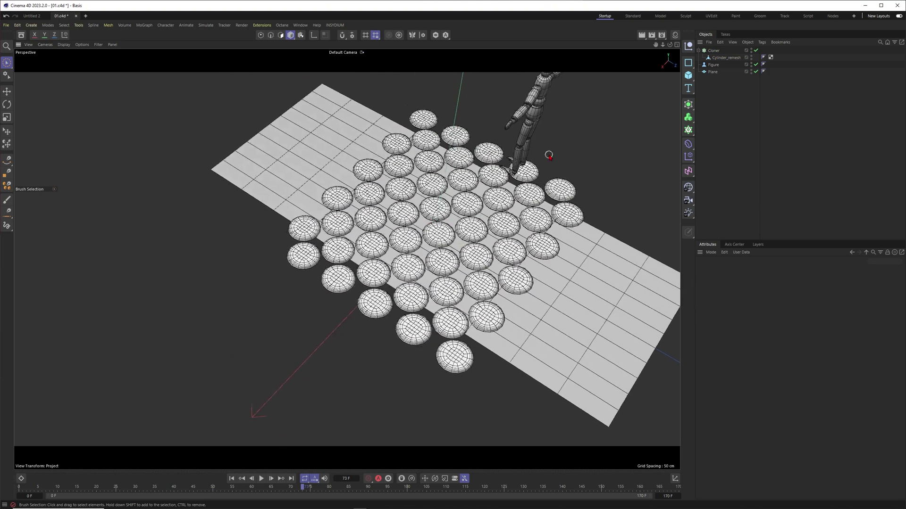
{"action": "left_click", "coordinate": [713, 51]}
{"action": "left_click_drag", "start_coordinate": [736, 363], "coordinate": [752, 350]}
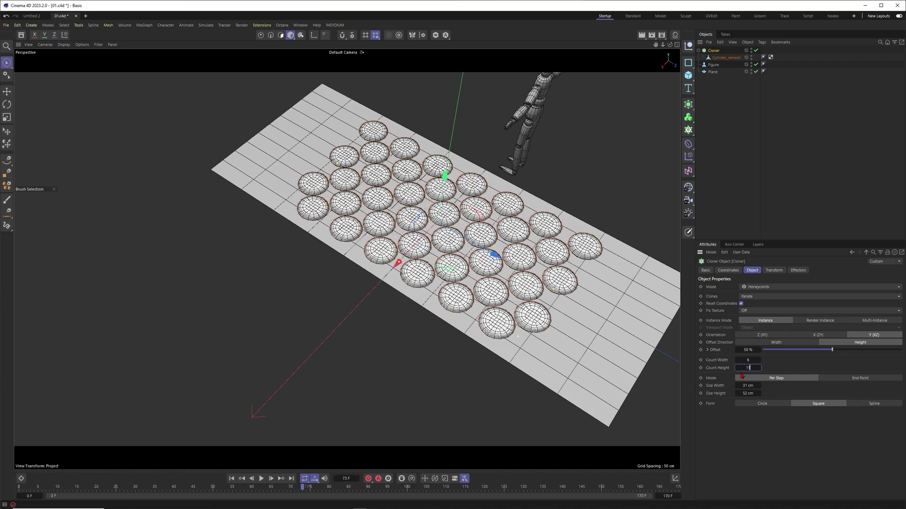
{"action": "key", "text": "Return"}
{"action": "left_click", "coordinate": [647, 191]}
{"action": "left_click_drag", "start_coordinate": [391, 226], "coordinate": [417, 215], "text": "alt"}
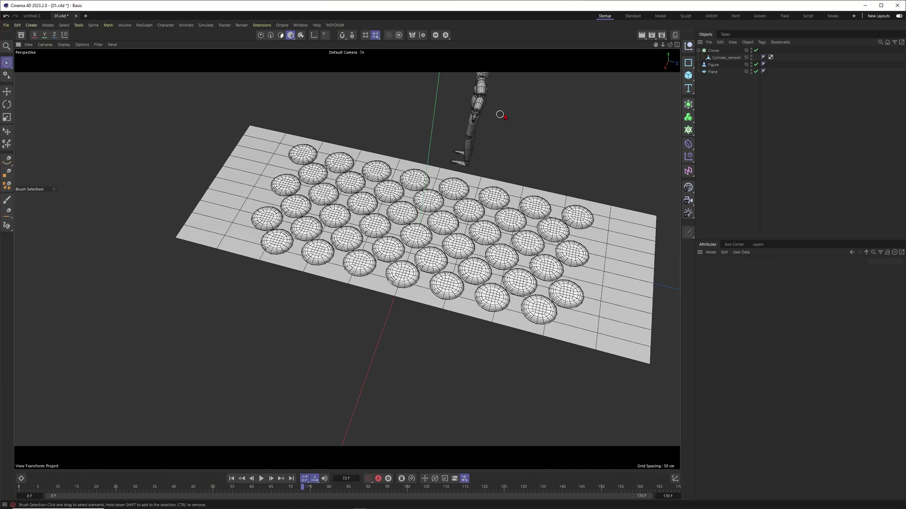
Step: Add a Vertex Map tag to the Cloner
{"action": "right_click", "coordinate": [713, 51]}
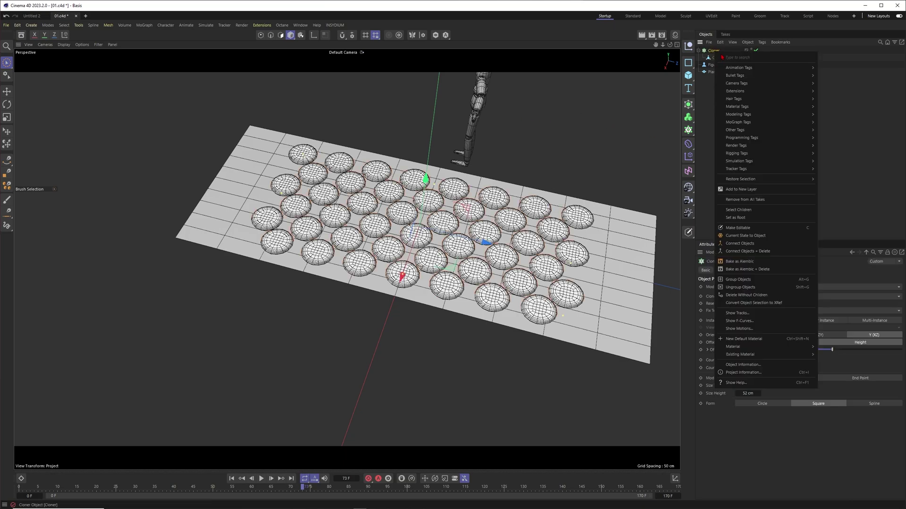
{"action": "mouse_move", "coordinate": [752, 130]}
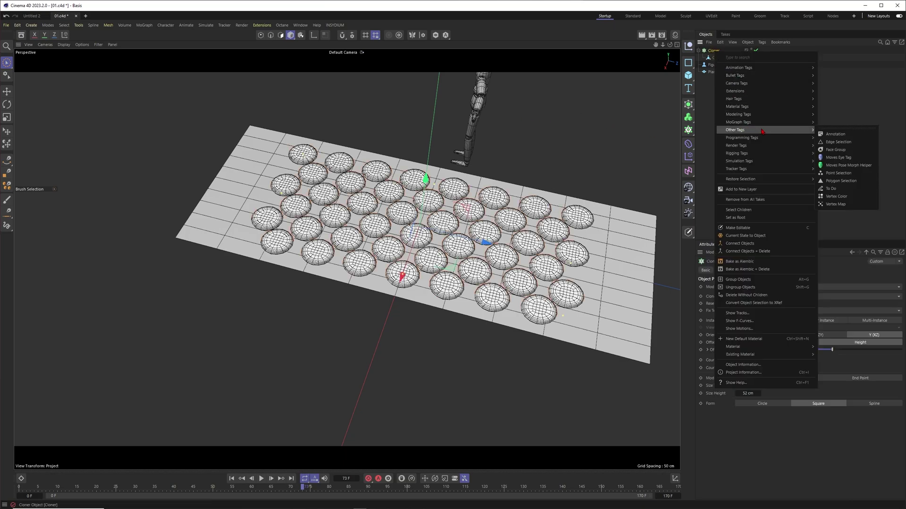
{"action": "left_click", "coordinate": [836, 204]}
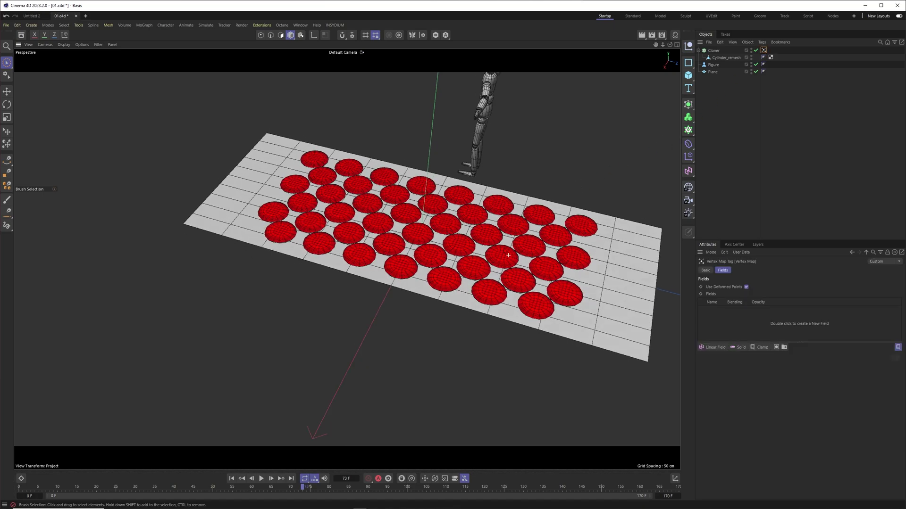
{"action": "left_click_drag", "start_coordinate": [508, 255], "coordinate": [475, 248], "text": "alt"}
{"action": "scroll", "coordinate": [475, 249], "scroll_direction": "up", "scroll_amount": 2}
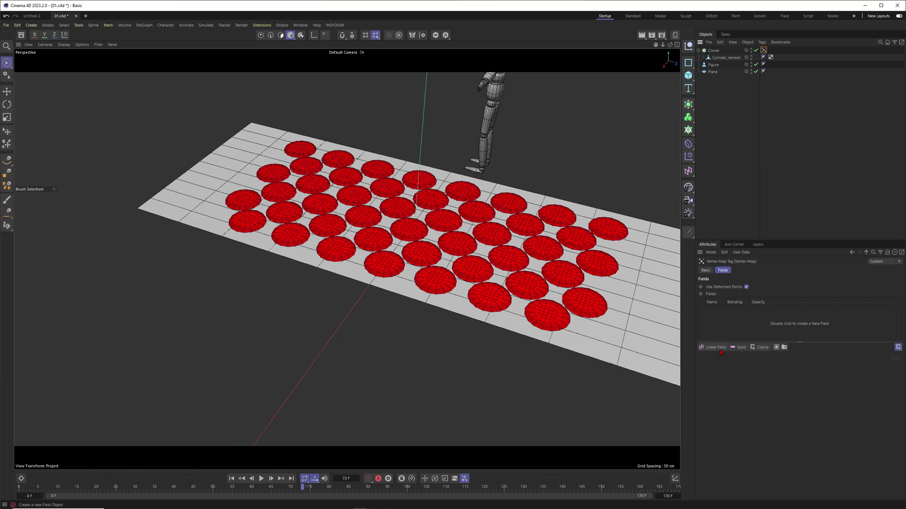
Step: Add a Freeze layer to the vertex map's fields and set its mode to Grow
{"action": "left_click", "coordinate": [765, 350]}
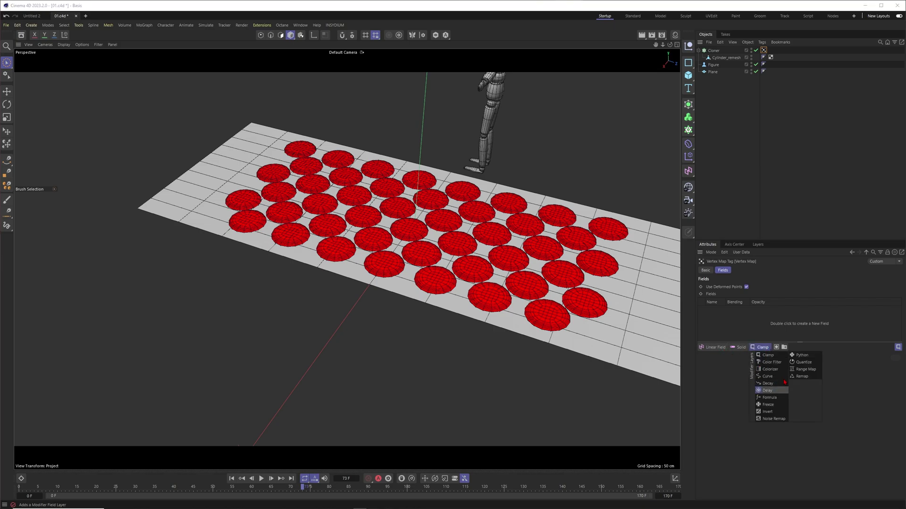
{"action": "left_click", "coordinate": [768, 406]}
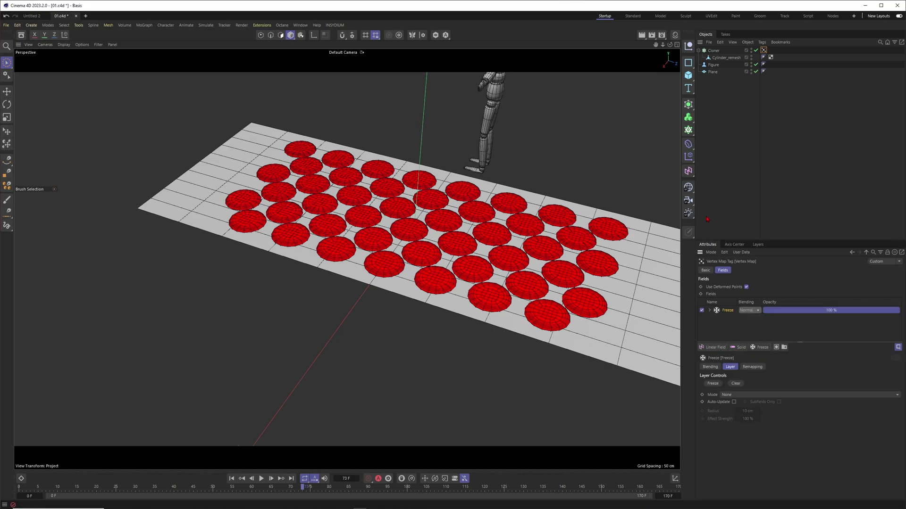
{"action": "left_click", "coordinate": [739, 395]}
{"action": "left_click", "coordinate": [739, 435]}
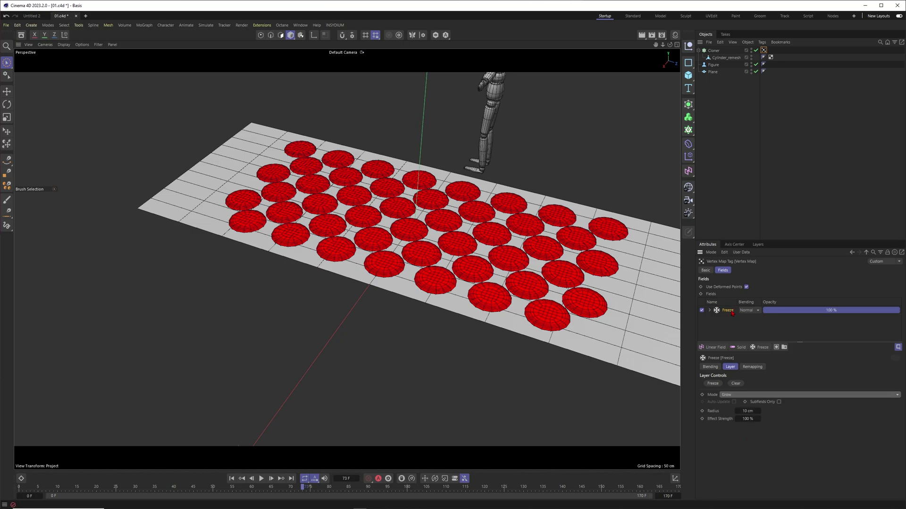
Step: Add a Spherical Field above the Freeze layer and move it along the Z axis toward one end of the disc array
{"action": "left_click", "coordinate": [715, 347]}
{"action": "left_click", "coordinate": [736, 370]}
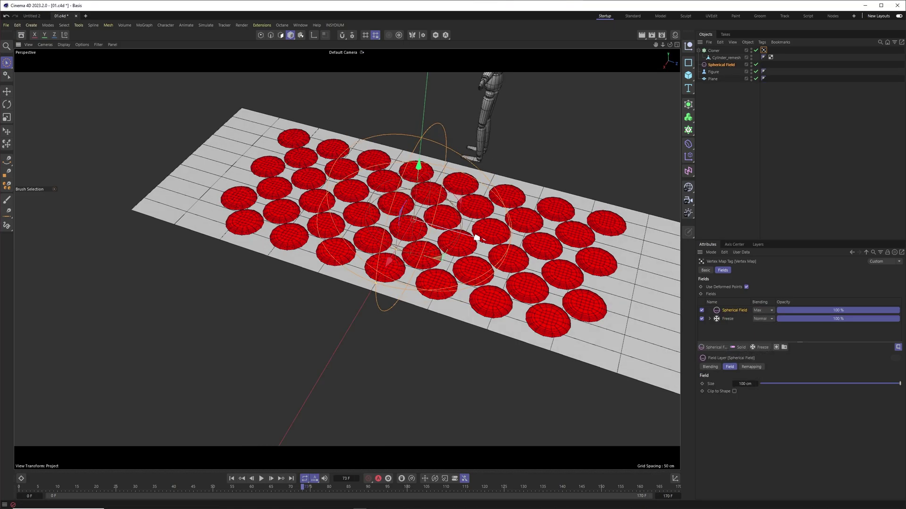
{"action": "left_click_drag", "start_coordinate": [479, 240], "coordinate": [407, 219]}
{"action": "middle_click_drag", "start_coordinate": [318, 244], "coordinate": [383, 266], "text": "alt"}
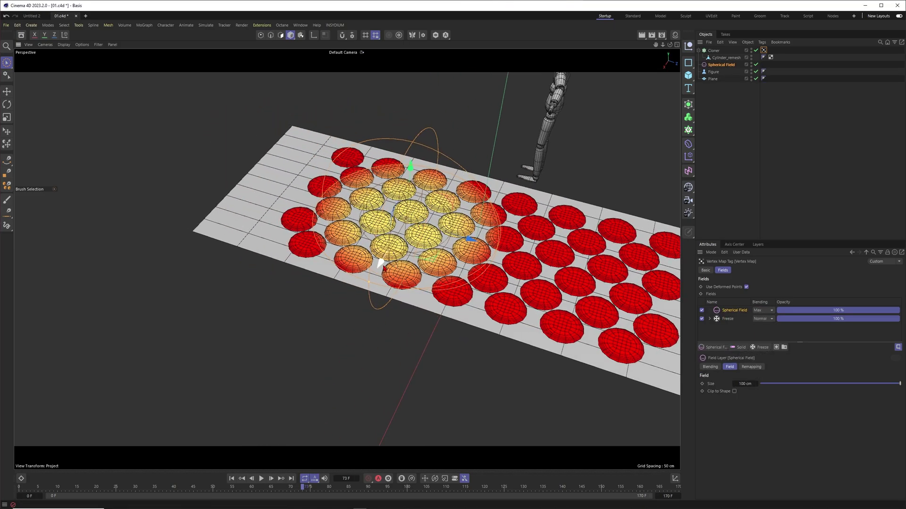
Step: Shrink the Spherical Field to a size of about 67 cm
{"action": "left_click_drag", "start_coordinate": [369, 282], "coordinate": [382, 259]}
{"action": "left_click_drag", "start_coordinate": [498, 156], "coordinate": [467, 173], "text": "alt"}
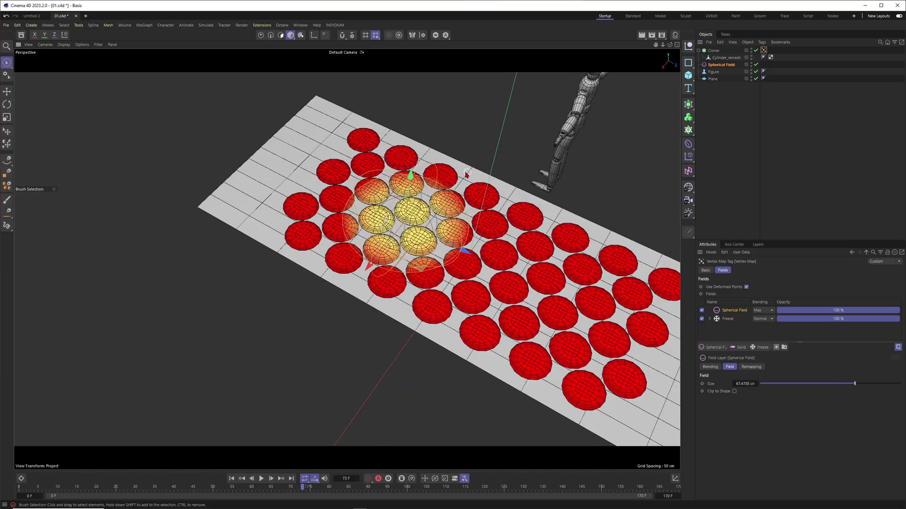
{"action": "left_click_drag", "start_coordinate": [373, 240], "coordinate": [393, 238], "text": "alt"}
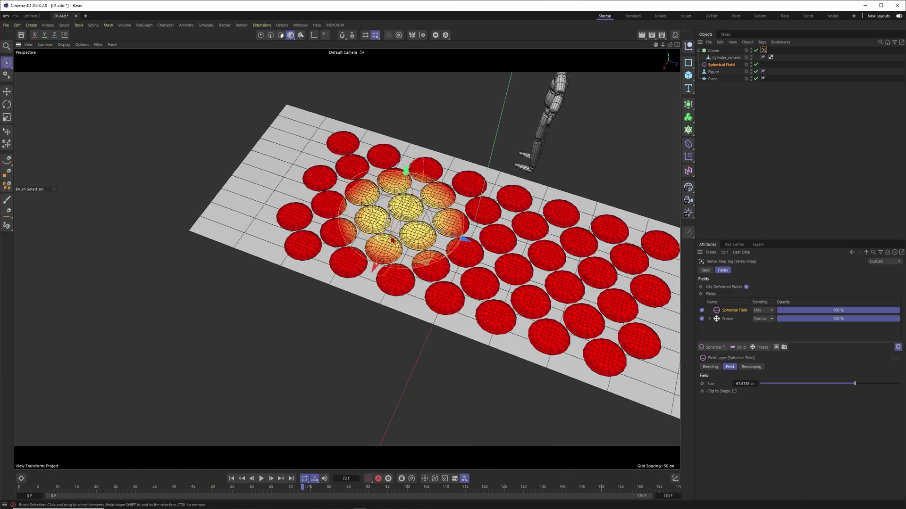
Step: Move the Spherical Field along Z to about -289 cm, beyond the start of the disc array, and keyframe its Z position for frame 0
{"action": "scroll", "coordinate": [330, 188], "scroll_direction": "down", "scroll_amount": 3}
{"action": "left_click_drag", "start_coordinate": [461, 239], "coordinate": [319, 189]}
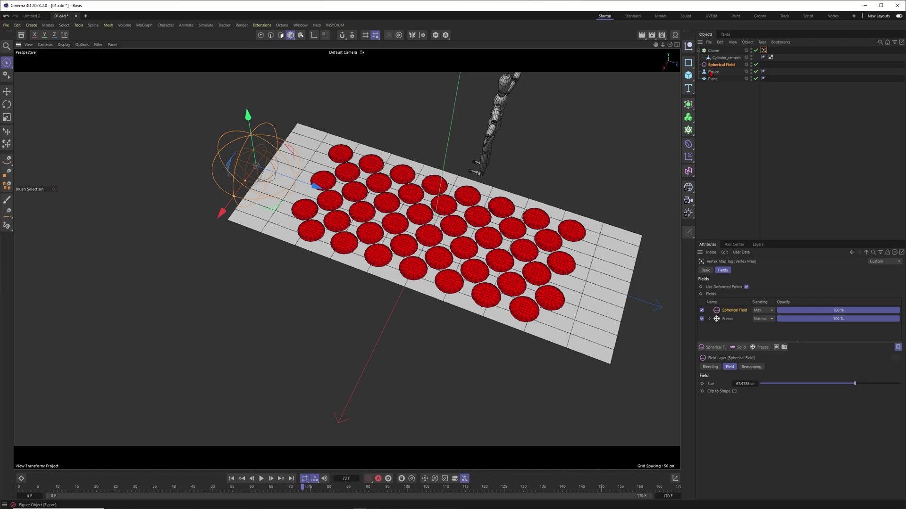
{"action": "left_click", "coordinate": [721, 65]}
{"action": "left_click", "coordinate": [728, 270]}
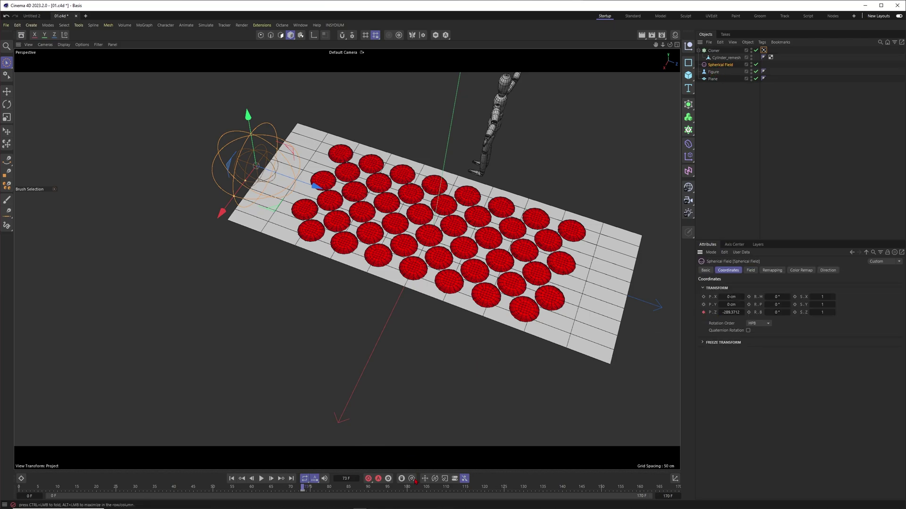
Step: Set the timeline's end to frame 120 and keyframe the Spherical Field past the opposite end of the disc array at the last frame
{"action": "left_click_drag", "start_coordinate": [302, 487], "coordinate": [708, 495]}
{"action": "double_click", "coordinate": [666, 496]}
{"action": "type", "text": "120"}
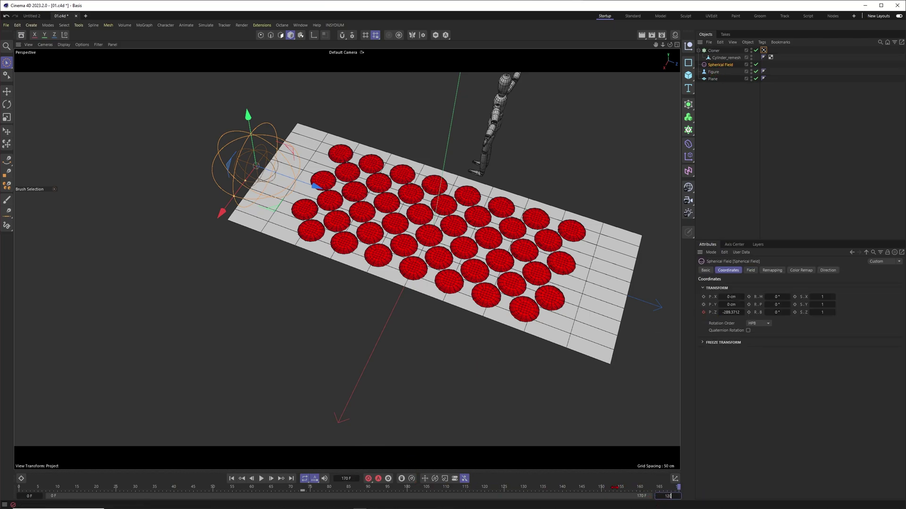
{"action": "key", "text": "Return"}
{"action": "left_click_drag", "start_coordinate": [315, 186], "coordinate": [672, 311]}
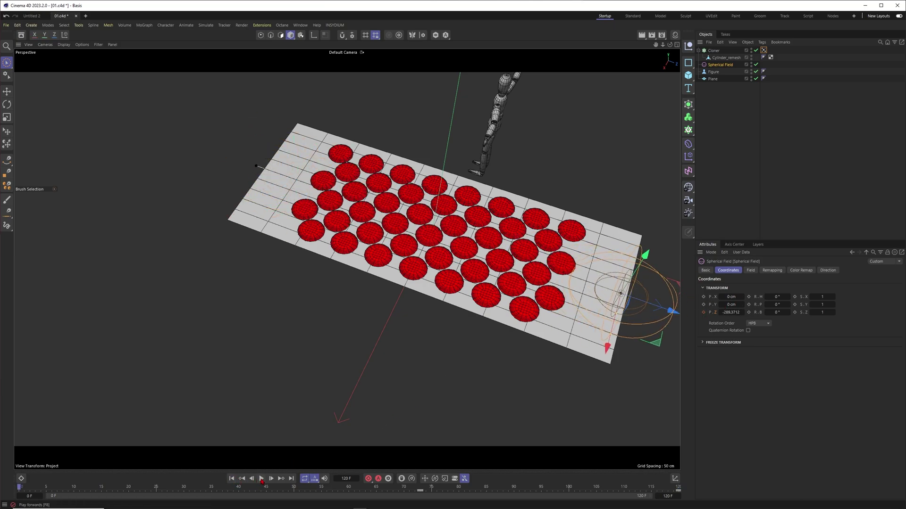
Step: Play the animation from the start and review the vertex map's Freeze layer while the field sweeps across the discs
{"action": "left_click", "coordinate": [261, 479]}
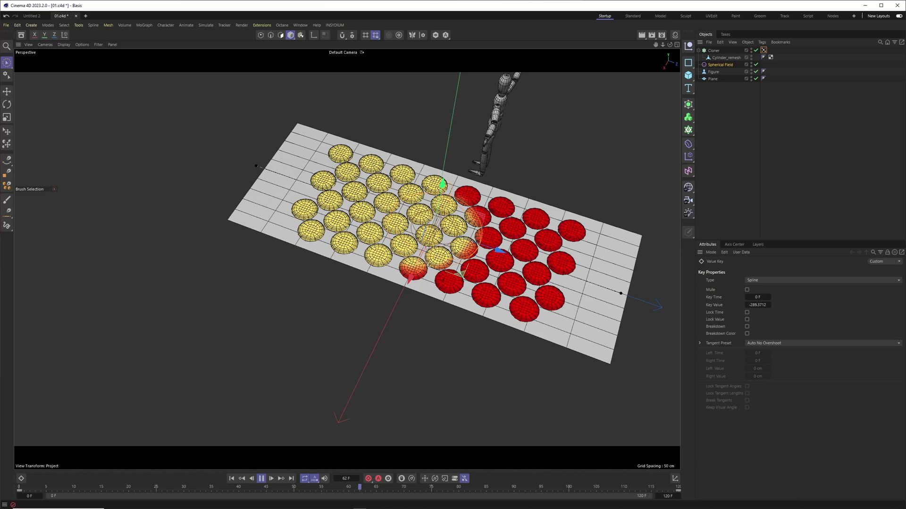
{"action": "key", "text": "F8"}
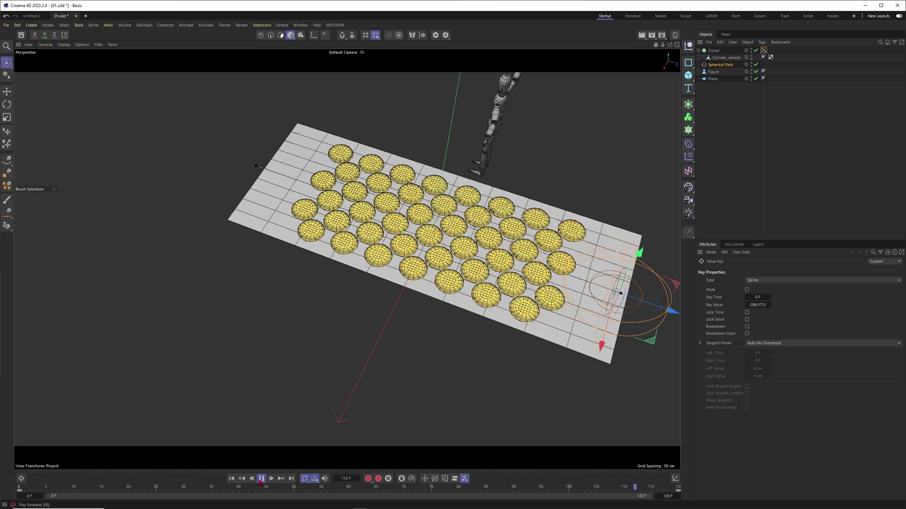
{"action": "left_click_drag", "start_coordinate": [183, 487], "coordinate": [283, 488]}
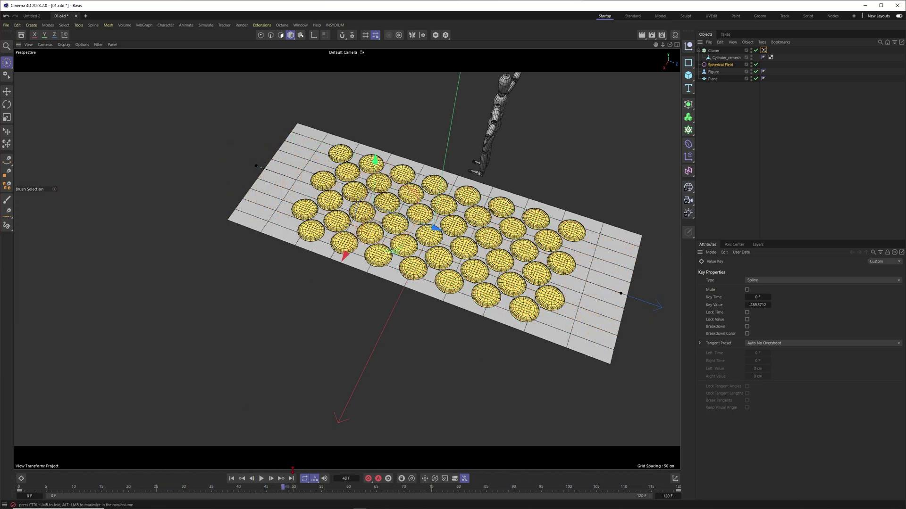
{"action": "left_click", "coordinate": [764, 50]}
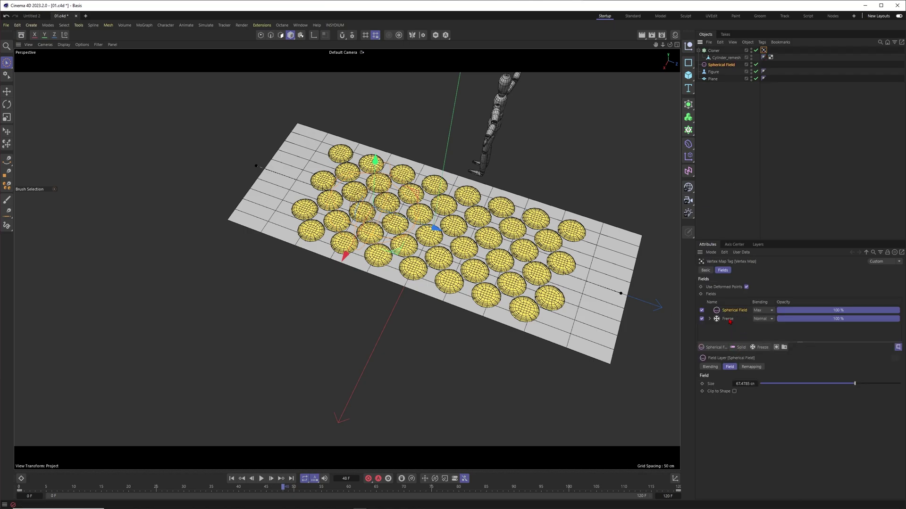
{"action": "left_click", "coordinate": [729, 319]}
{"action": "left_click", "coordinate": [231, 478]}
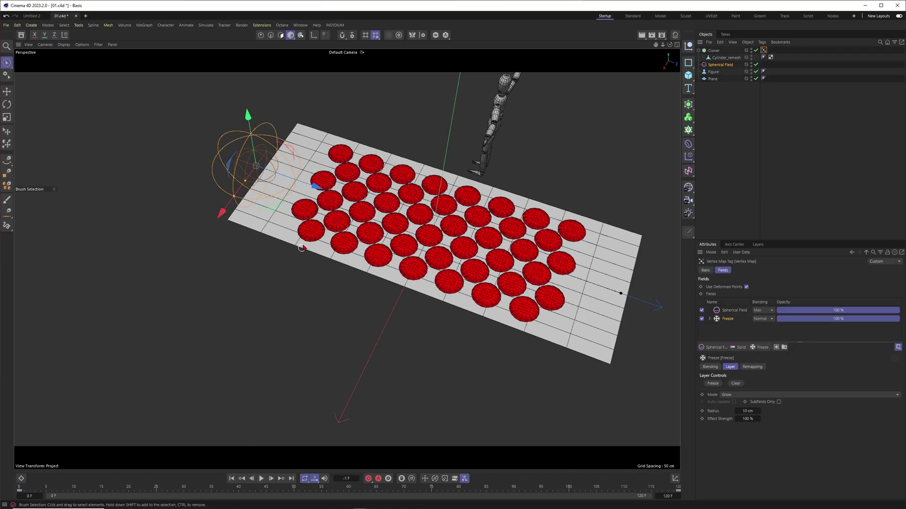
{"action": "left_click", "coordinate": [261, 478]}
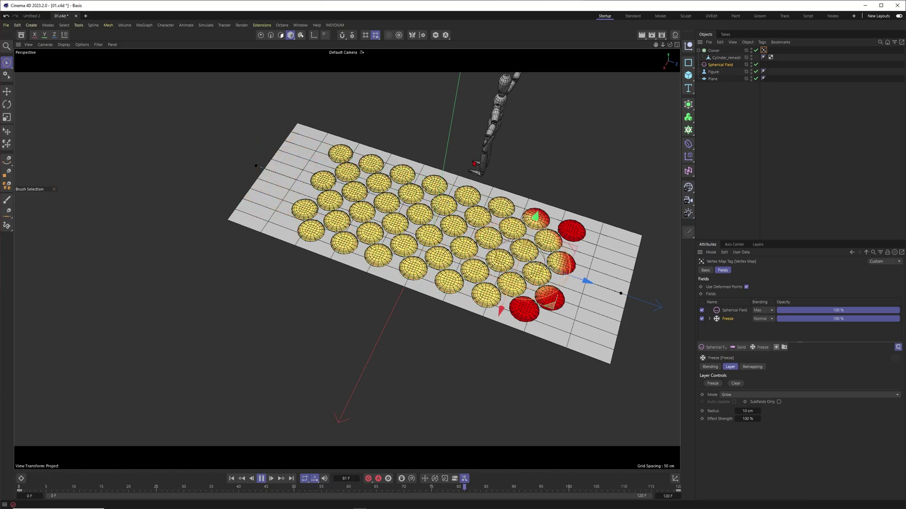
{"action": "key", "text": "F8"}
Step: Reduce the Spherical Field's size to 58 cm, replay the sweep and return to the first frame
{"action": "double_click", "coordinate": [730, 310]}
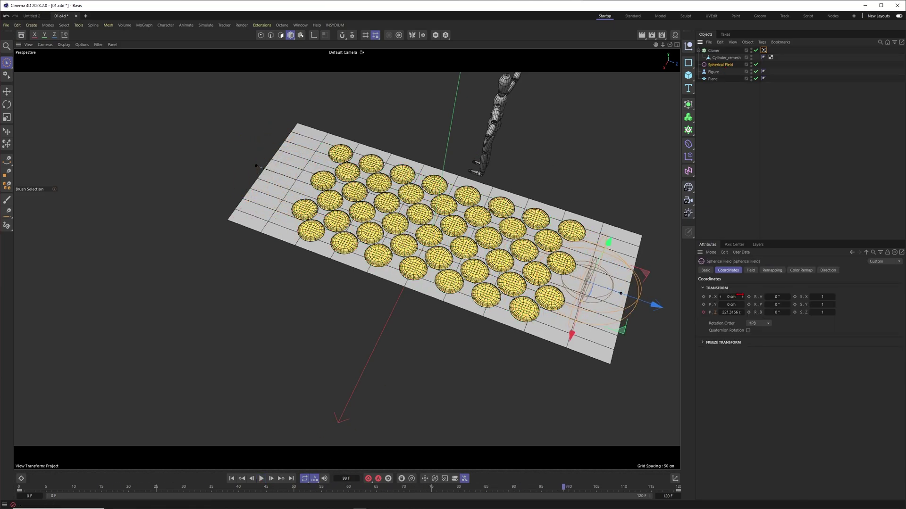
{"action": "left_click", "coordinate": [750, 270]}
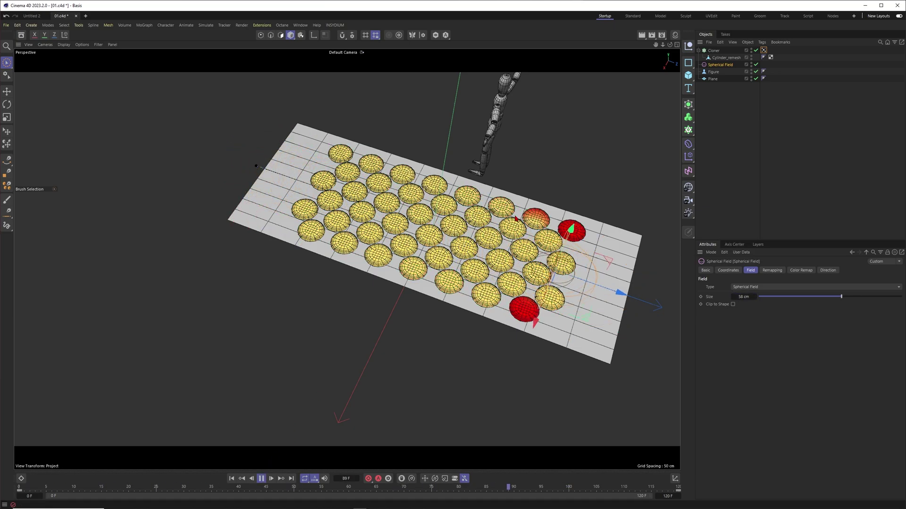
{"action": "left_click", "coordinate": [232, 479]}
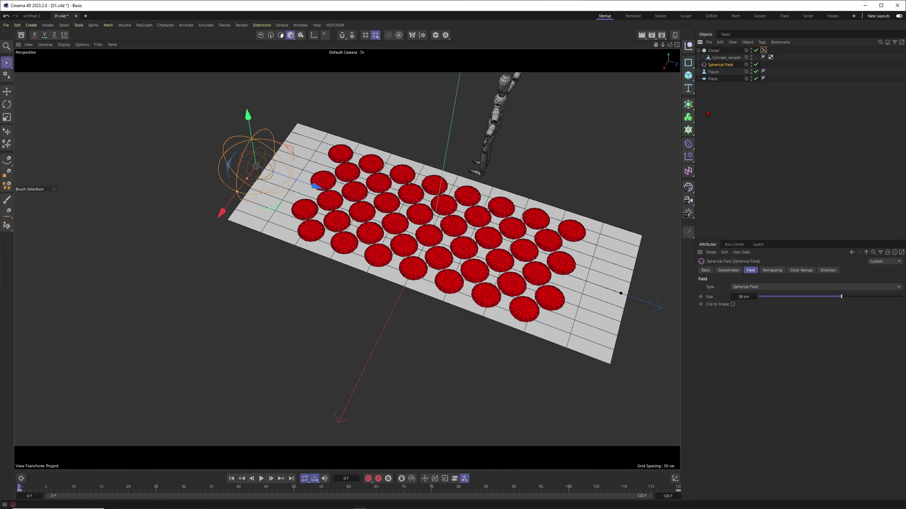
Step: Add a Cloth simulation tag to the Cloner
{"action": "right_click", "coordinate": [713, 51]}
{"action": "mouse_move", "coordinate": [743, 159]}
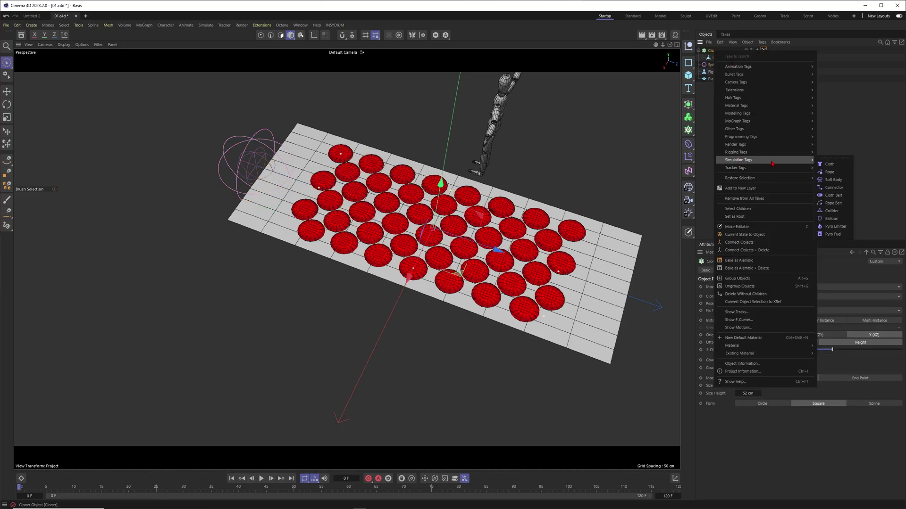
{"action": "left_click", "coordinate": [839, 162]}
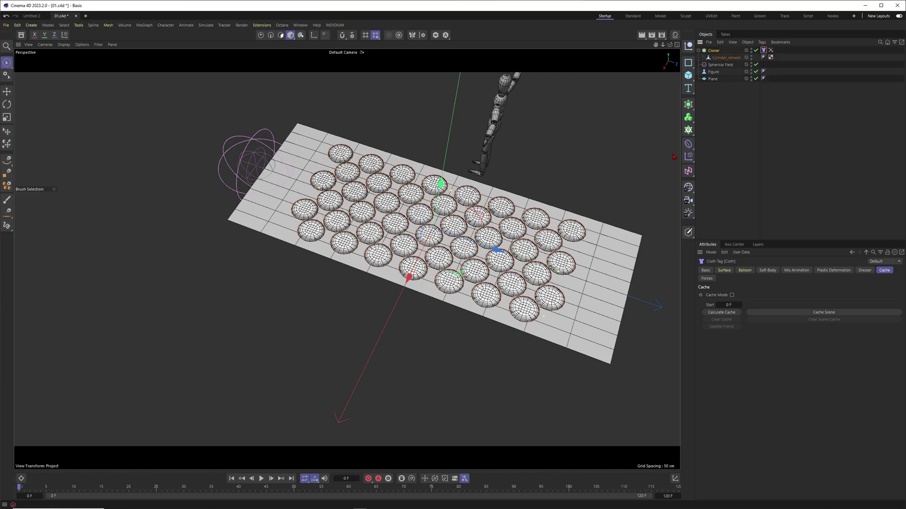
Step: Enable Balloon on the Cloth tag, set Overpressure to 15 and assign the Cloner's vertex map as its Map
{"action": "left_click", "coordinate": [743, 272]}
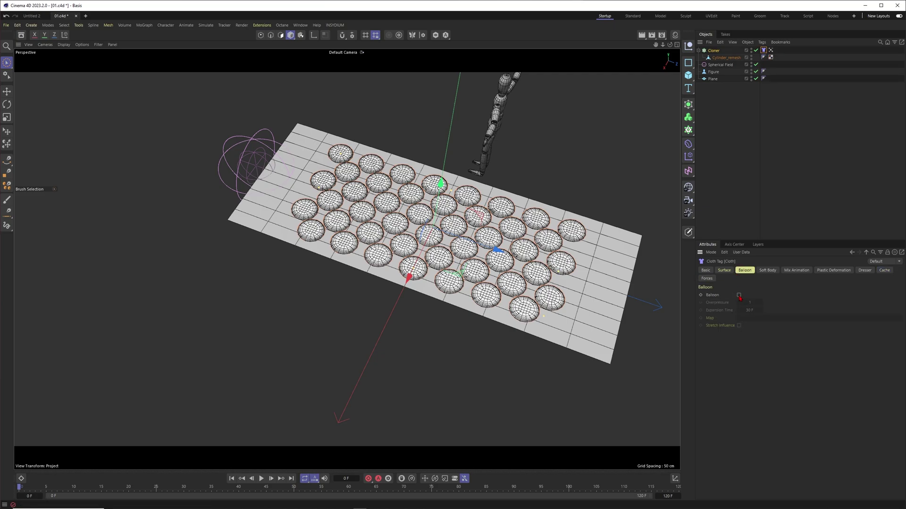
{"action": "left_click", "coordinate": [738, 295]}
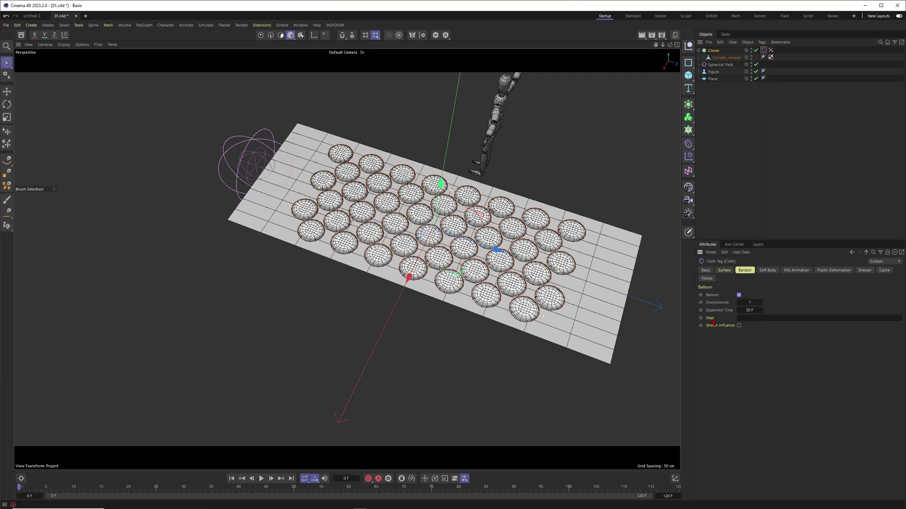
{"action": "left_click", "coordinate": [739, 320]}
{"action": "left_click_drag", "start_coordinate": [771, 51], "coordinate": [772, 55]}
Step: Enable With Pins in the Cloth tag's Mix Animation settings and assign the vertex map as its Map
{"action": "left_click", "coordinate": [796, 271]}
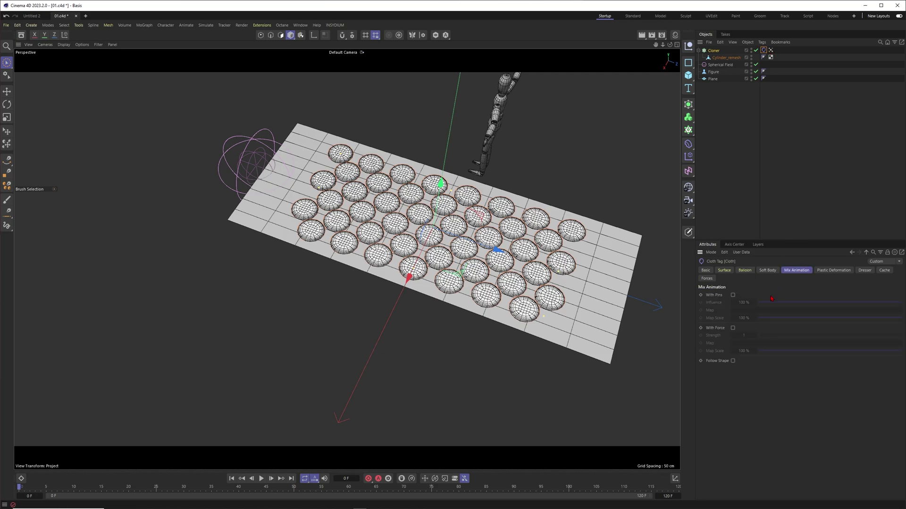
{"action": "left_click", "coordinate": [732, 294]}
{"action": "left_click_drag", "start_coordinate": [771, 50], "coordinate": [751, 311]}
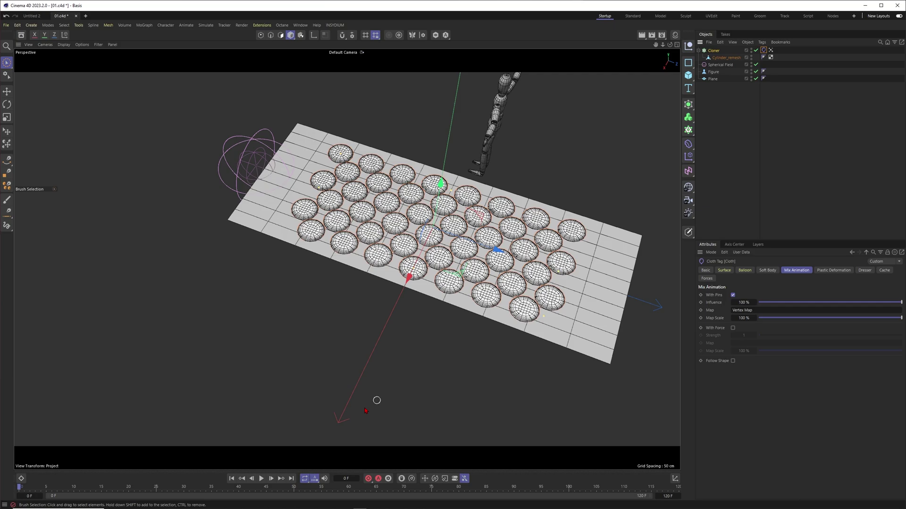
Step: Play the cloth simulation and inspect the inflating balloons from the side of the plane
{"action": "key", "text": "F8"}
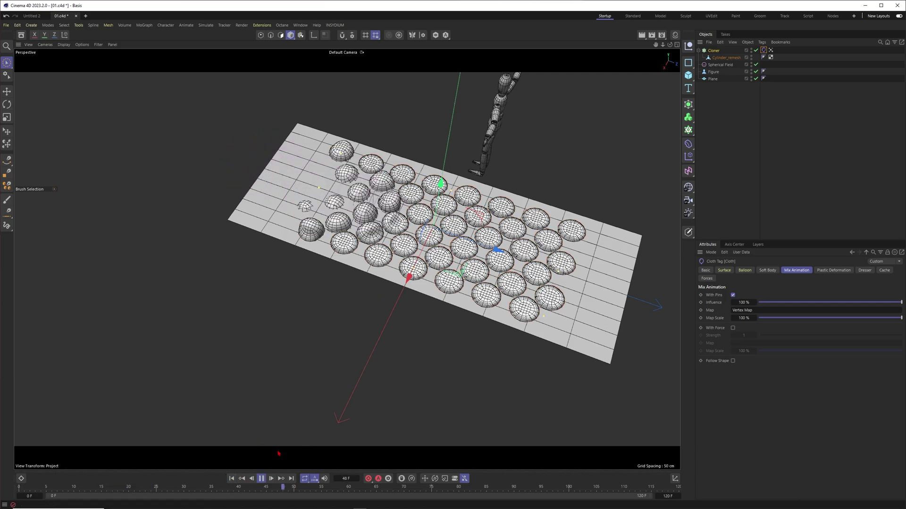
{"action": "key", "text": "F8"}
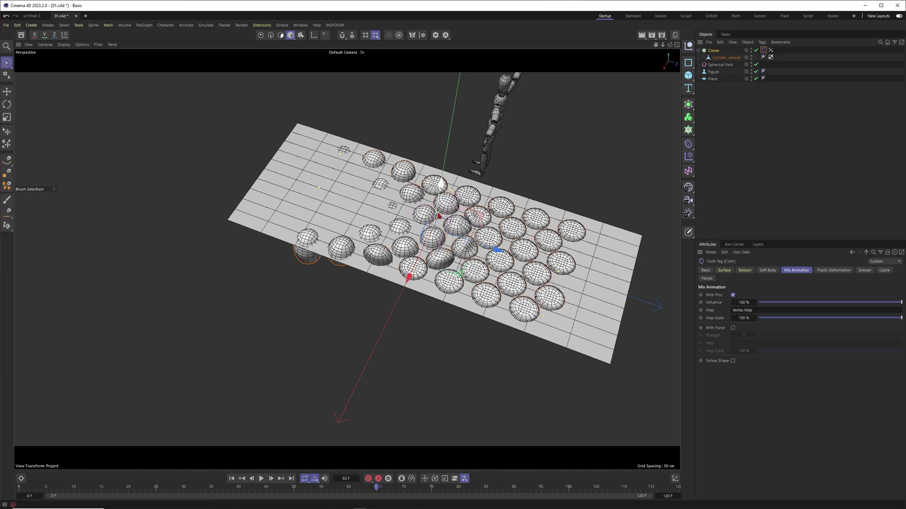
{"action": "left_click_drag", "start_coordinate": [439, 216], "coordinate": [450, 388], "text": "alt"}
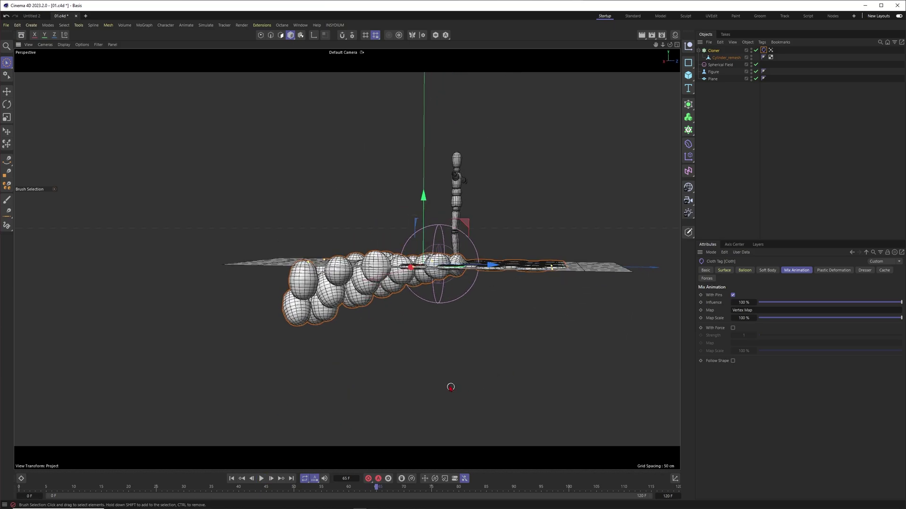
Step: Set the gravity in the project's simulation scene settings to -100 cm
{"action": "left_click", "coordinate": [446, 385]}
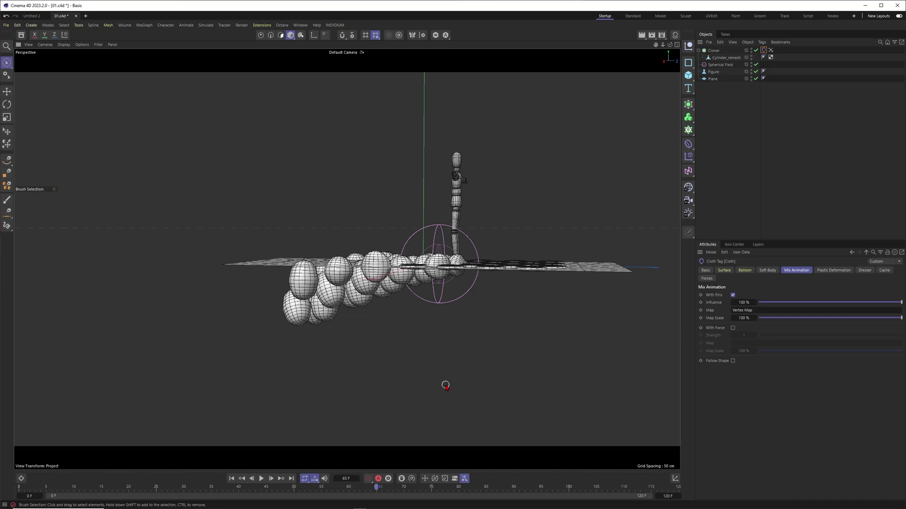
{"action": "key", "text": "ctrl+d"}
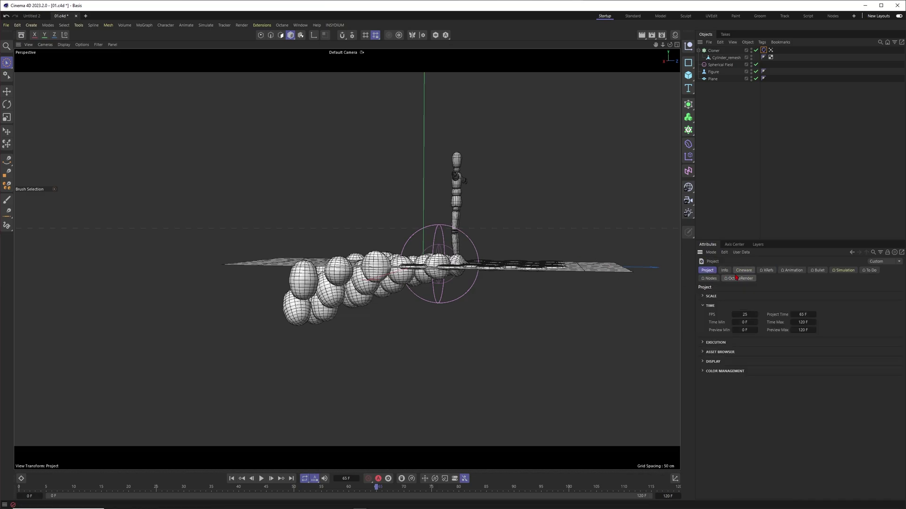
{"action": "left_click", "coordinate": [844, 271]}
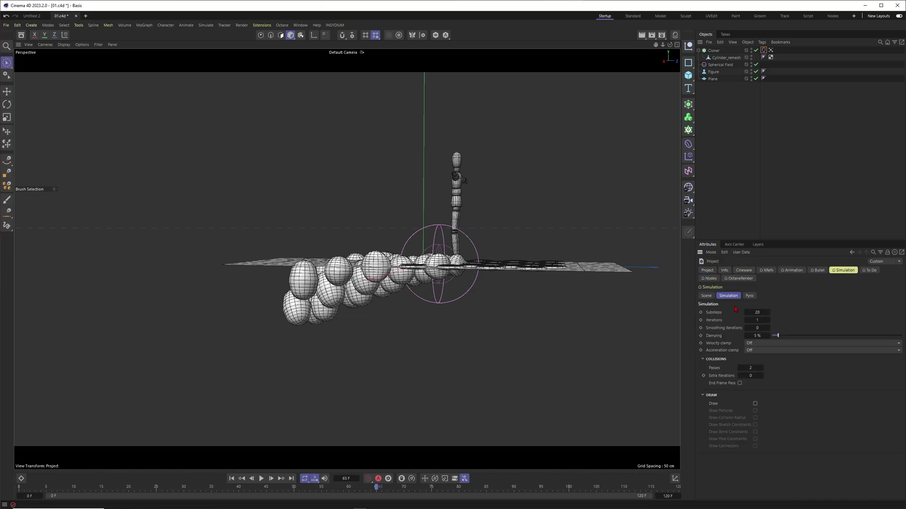
{"action": "left_click", "coordinate": [706, 296]}
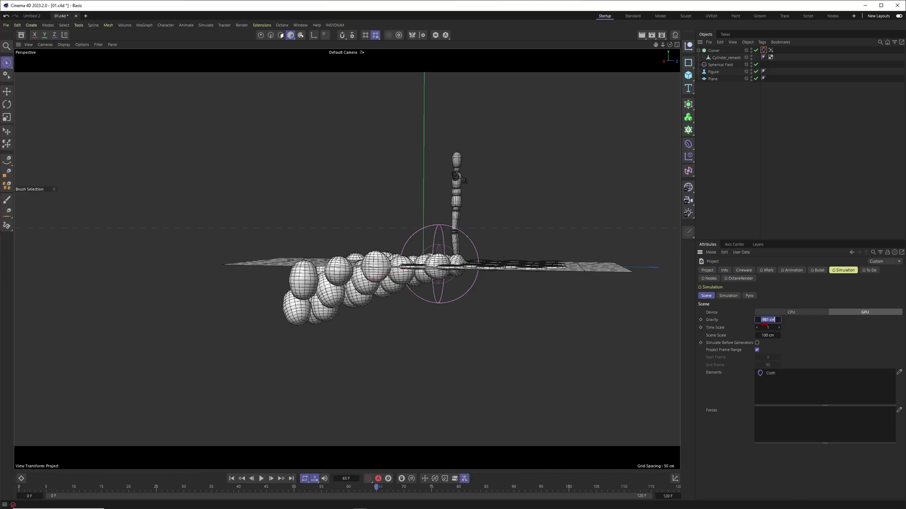
{"action": "left_click", "coordinate": [727, 201]}
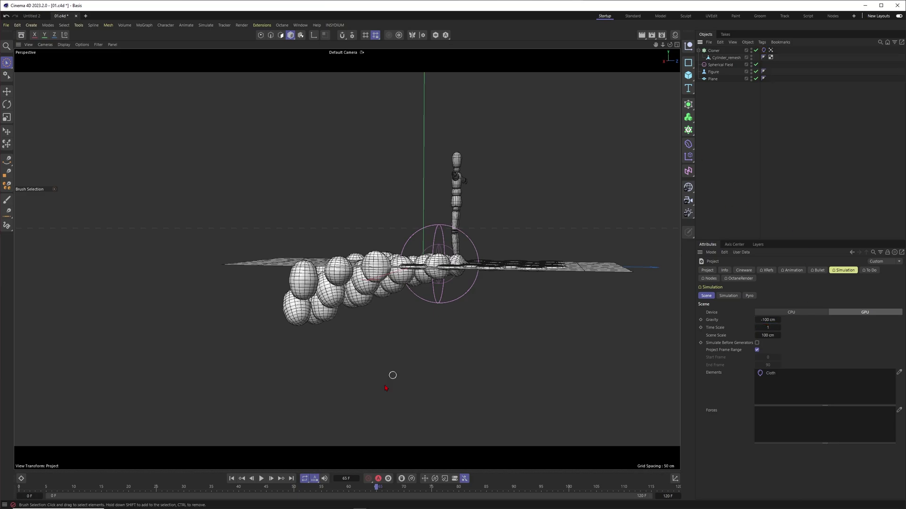
Step: Return to the first frame and add a Collider simulation tag to the Plane beneath the discs
{"action": "left_click", "coordinate": [232, 479]}
{"action": "left_click_drag", "start_coordinate": [598, 267], "coordinate": [600, 270], "text": "alt"}
{"action": "left_click", "coordinate": [599, 270]}
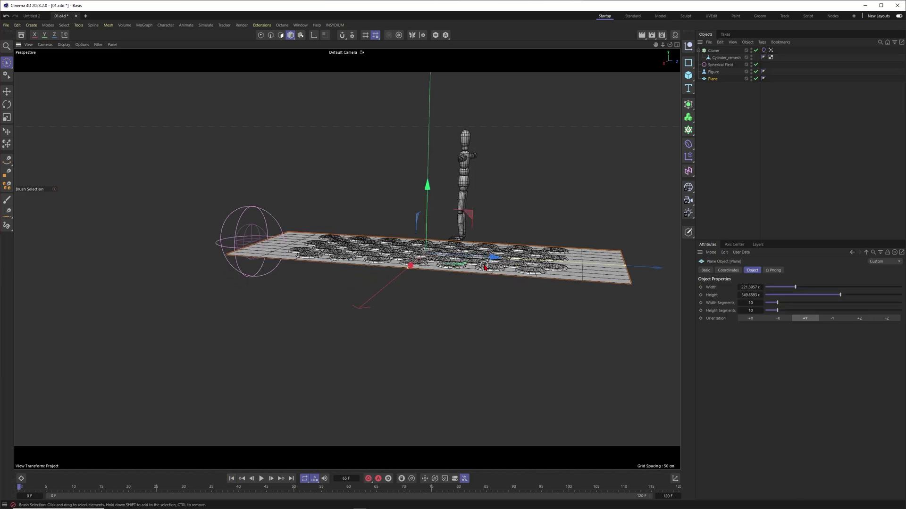
{"action": "left_click_drag", "start_coordinate": [421, 271], "coordinate": [420, 268], "text": "alt"}
{"action": "right_click_drag", "start_coordinate": [420, 268], "coordinate": [420, 268], "text": "alt"}
{"action": "left_click_drag", "start_coordinate": [421, 269], "coordinate": [421, 295], "text": "alt"}
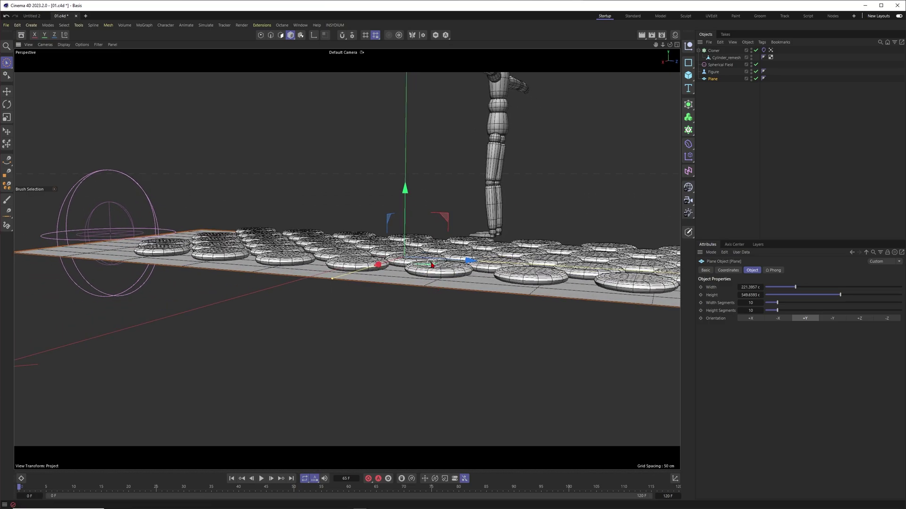
{"action": "right_click", "coordinate": [713, 79]}
{"action": "mouse_move", "coordinate": [737, 189]}
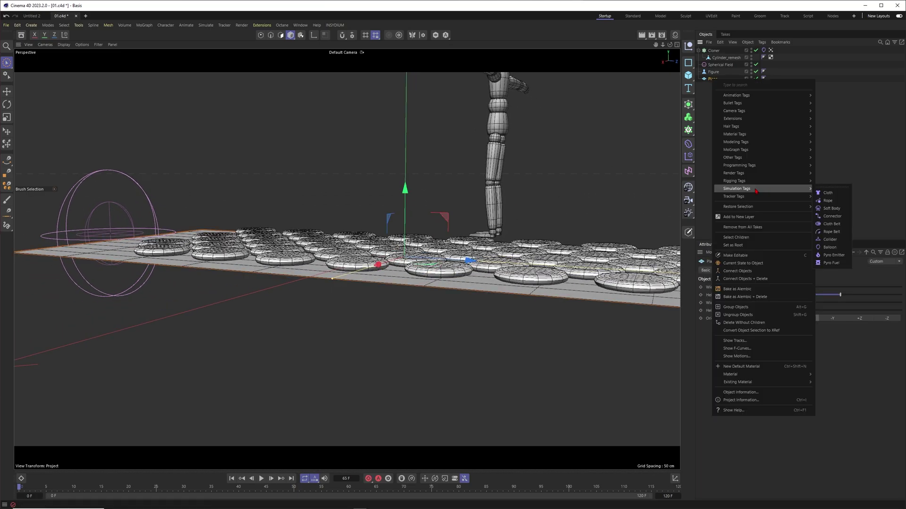
{"action": "left_click", "coordinate": [830, 239]}
Step: Play the simulation and check from several angles how the inflating balloons collide with the plane
{"action": "left_click_drag", "start_coordinate": [531, 225], "coordinate": [465, 266], "text": "alt"}
{"action": "middle_click_drag", "start_coordinate": [465, 266], "coordinate": [425, 259], "text": "alt"}
{"action": "right_click_drag", "start_coordinate": [425, 259], "coordinate": [394, 268], "text": "alt"}
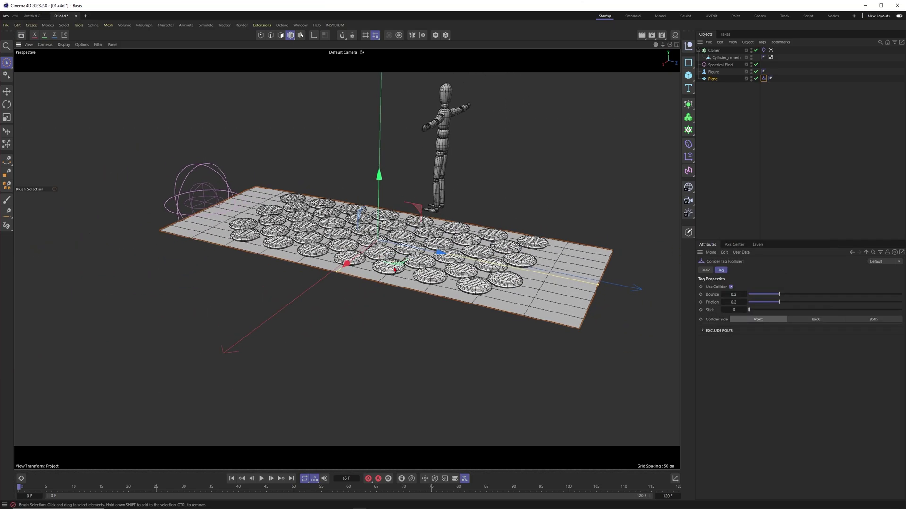
{"action": "left_click", "coordinate": [736, 136]}
{"action": "left_click_drag", "start_coordinate": [373, 238], "coordinate": [370, 249], "text": "alt"}
{"action": "left_click", "coordinate": [261, 479]}
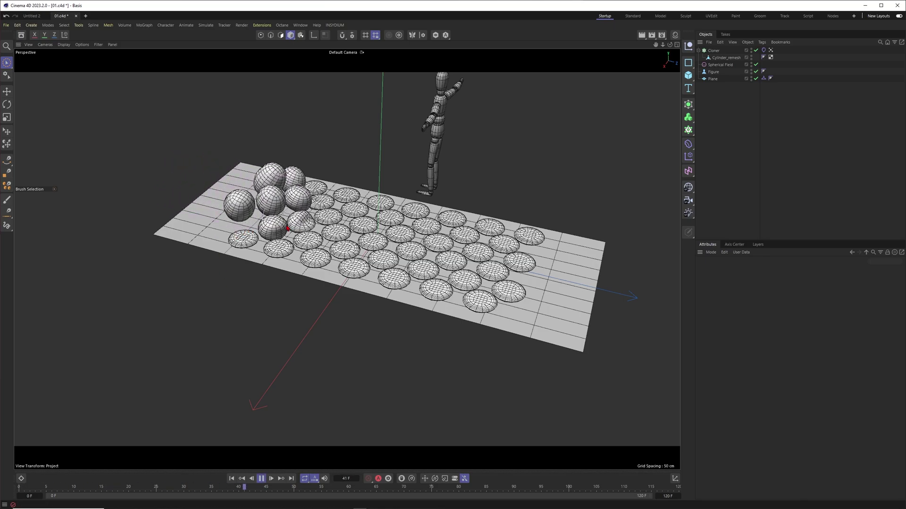
{"action": "left_click", "coordinate": [261, 479]}
{"action": "left_click_drag", "start_coordinate": [368, 231], "coordinate": [323, 227], "text": "alt"}
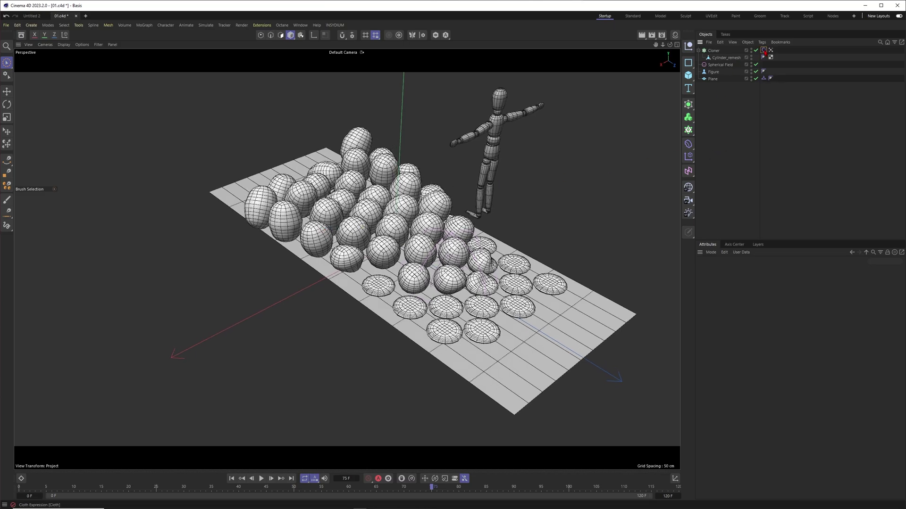
Step: In the Cloner's Cloth tag, set the balloon overpressure to 30 and both the surface bendiness and stretchiness to 20
{"action": "left_click", "coordinate": [764, 50]}
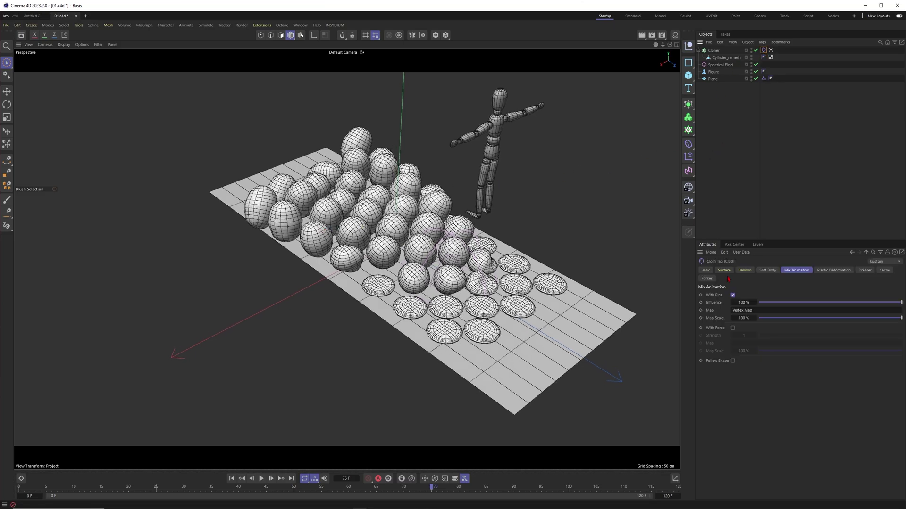
{"action": "left_click", "coordinate": [748, 272]}
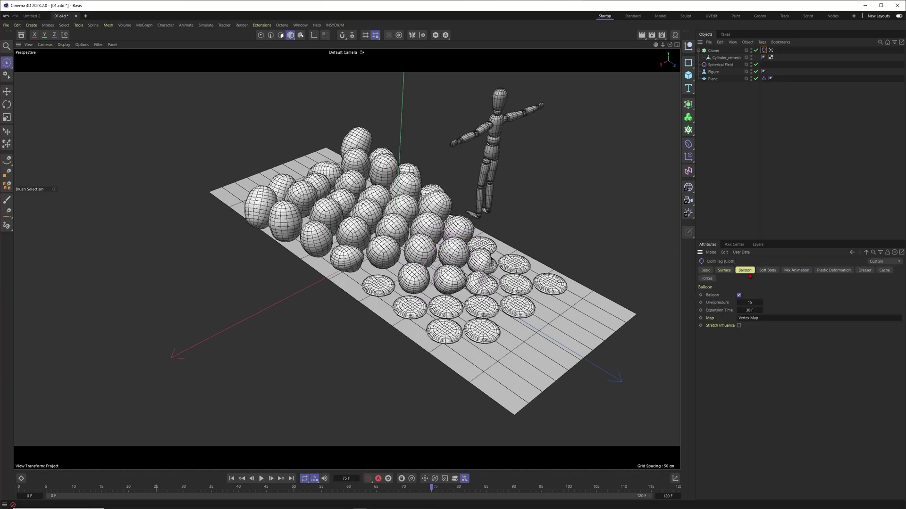
{"action": "left_click", "coordinate": [750, 303]}
{"action": "type", "text": "30"}
{"action": "left_click", "coordinate": [724, 271]}
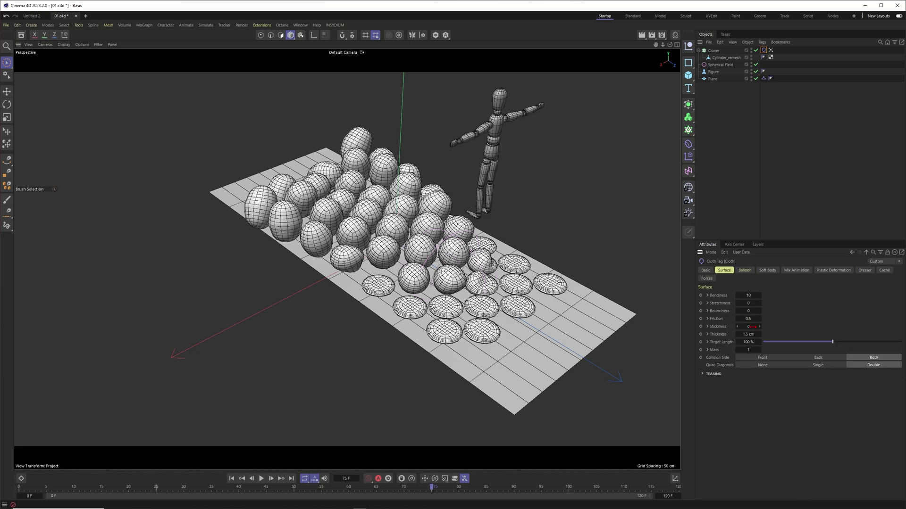
{"action": "left_click", "coordinate": [749, 296]}
Step: Play the cloth simulation from the first frame, pause it and inspect the more strongly inflated balloons on the plane
{"action": "left_click", "coordinate": [231, 478]}
{"action": "left_click", "coordinate": [261, 478]}
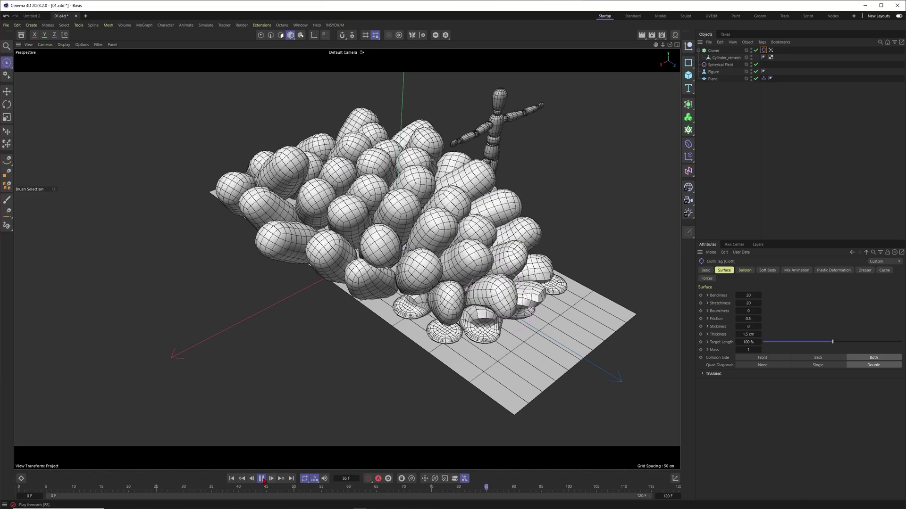
{"action": "left_click", "coordinate": [261, 479]}
{"action": "scroll", "coordinate": [426, 235], "scroll_direction": "down", "scroll_amount": 5}
{"action": "left_click_drag", "start_coordinate": [426, 235], "coordinate": [420, 271], "text": "alt"}
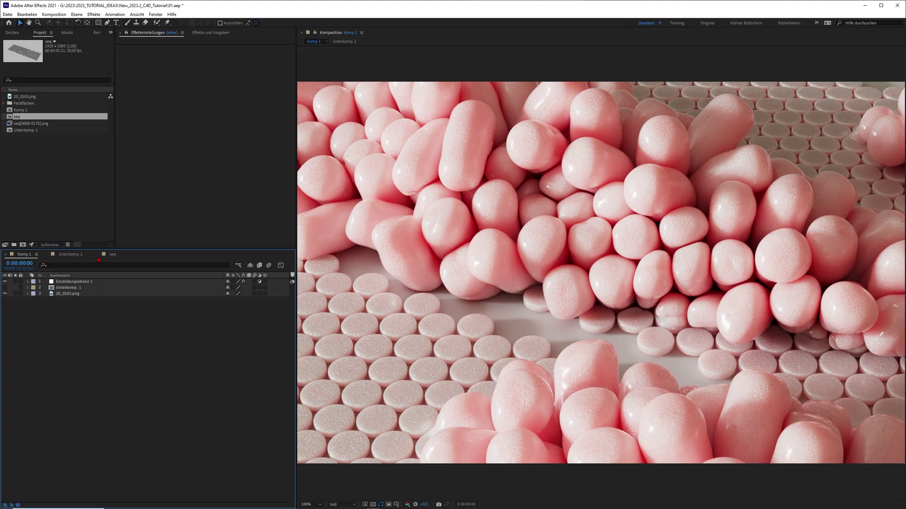
Step: Play back the rendered balloon sequence in the seq composition in After Effects, then return to Cinema 4D
{"action": "left_click", "coordinate": [112, 254]}
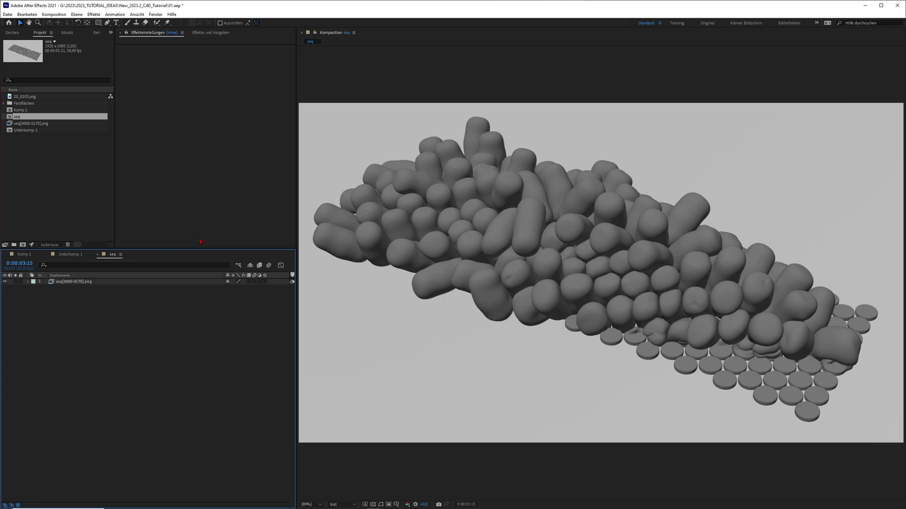
{"action": "key", "text": "space"}
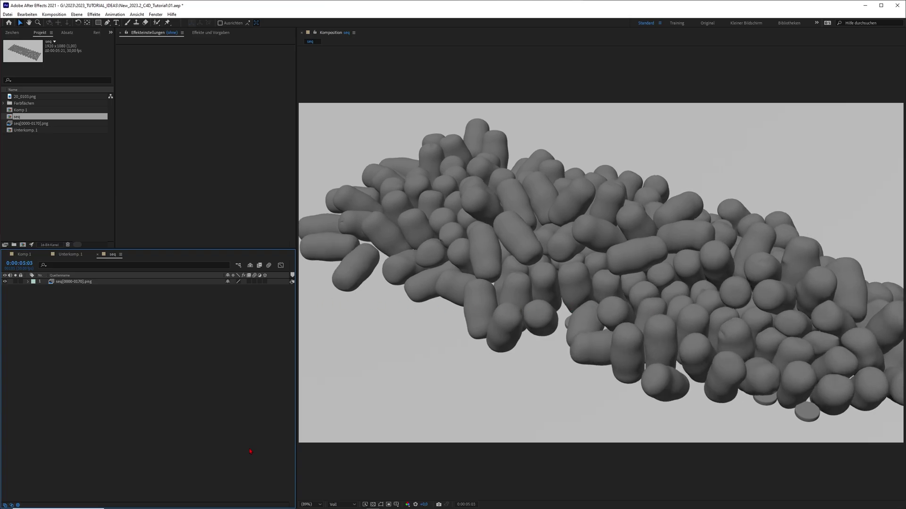
{"action": "left_click", "coordinate": [358, 503]}
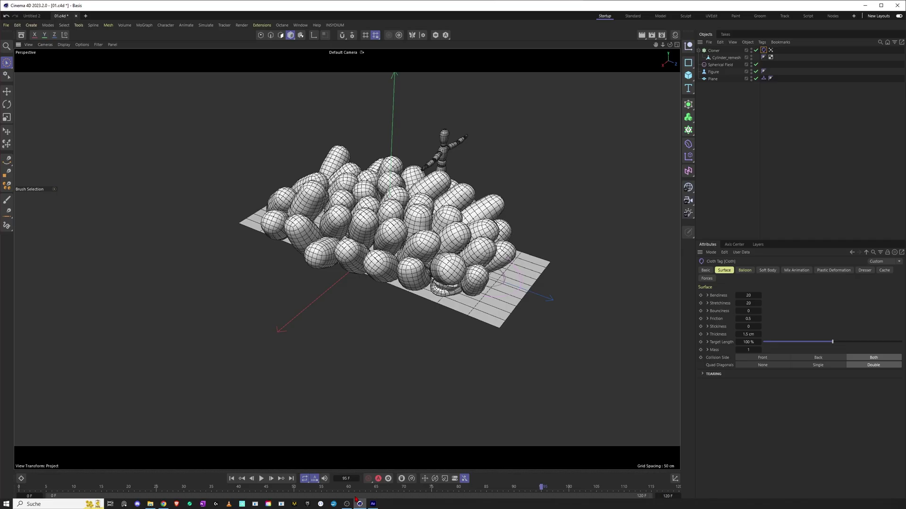